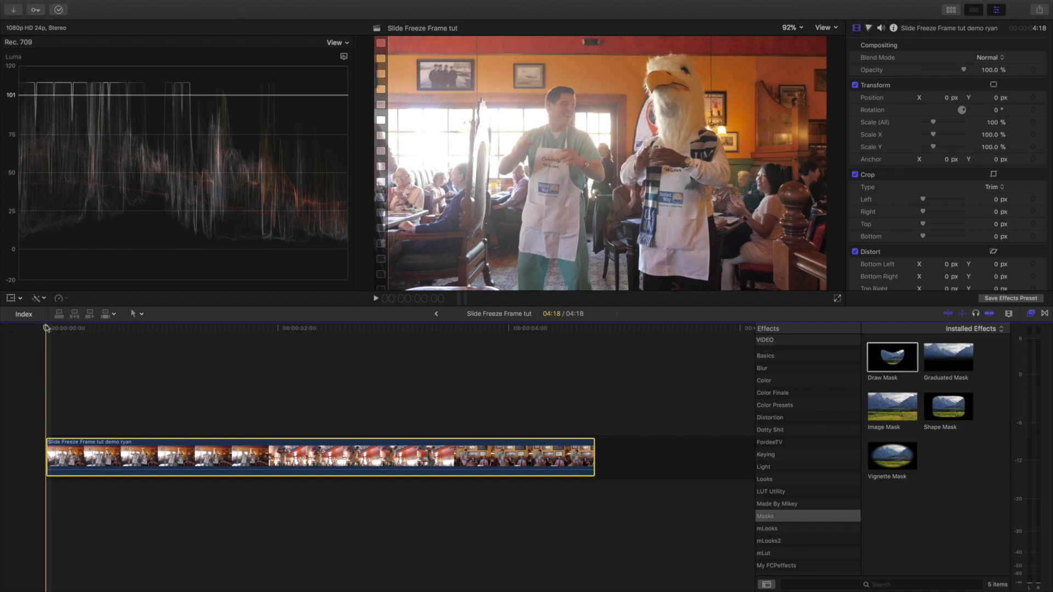
Scrub the timeline to 1:21, where the waiter stands high above the diners
left_click_drag(47, 329, 39, 369)
left_click_drag(45, 332, 264, 362)
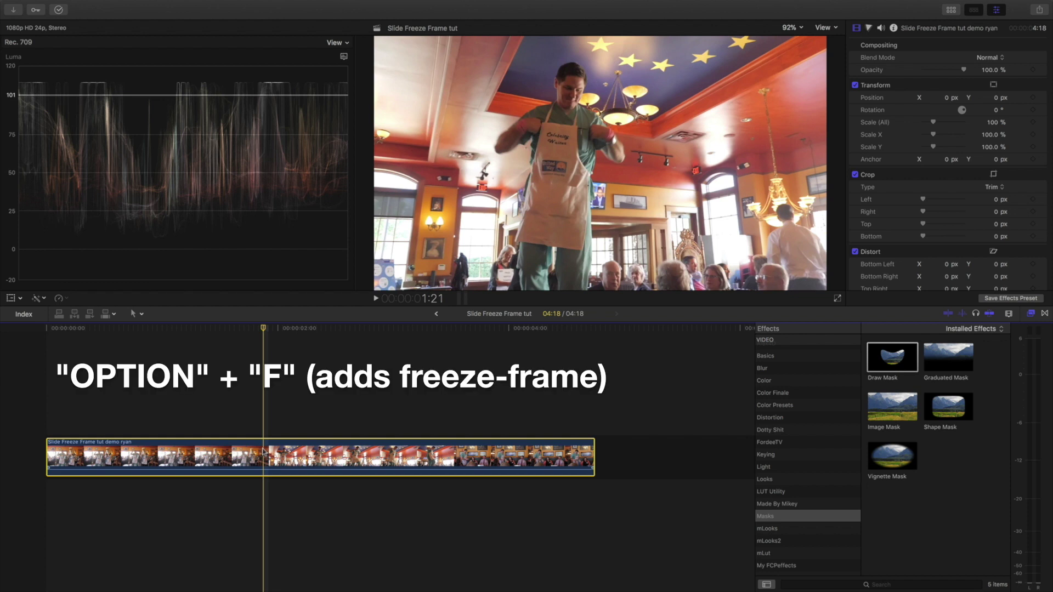
Add a freeze frame of the 1:21 moment from the Edit menu
key("alt+f")
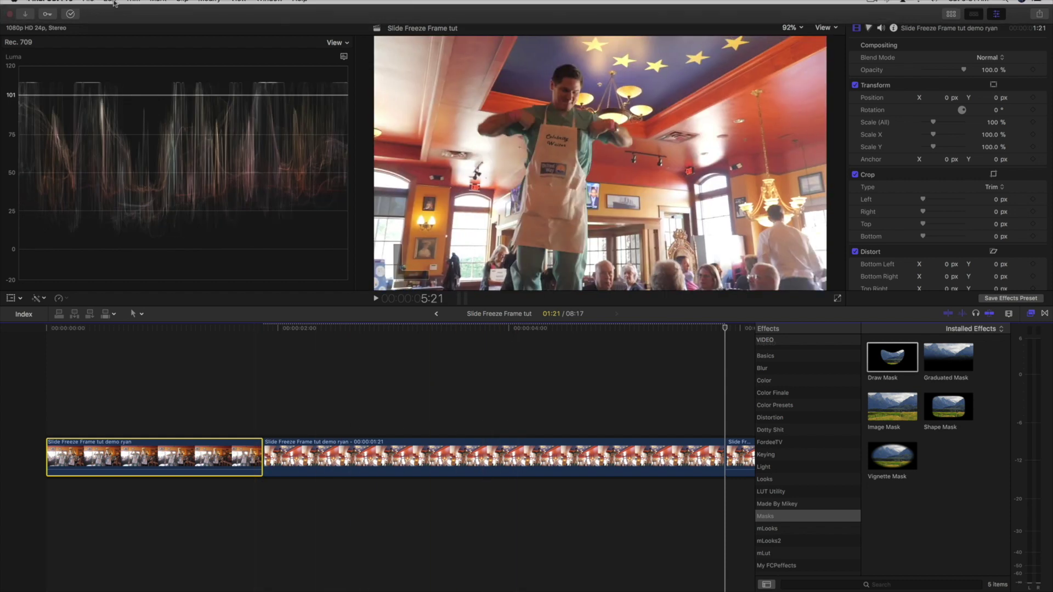
left_click(110, 6)
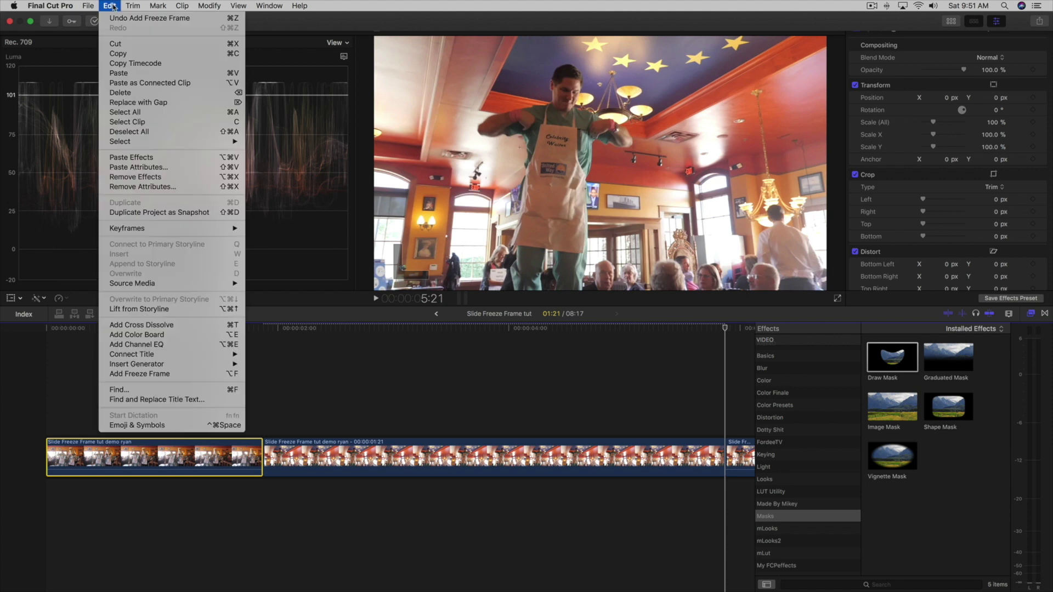
left_click(147, 376)
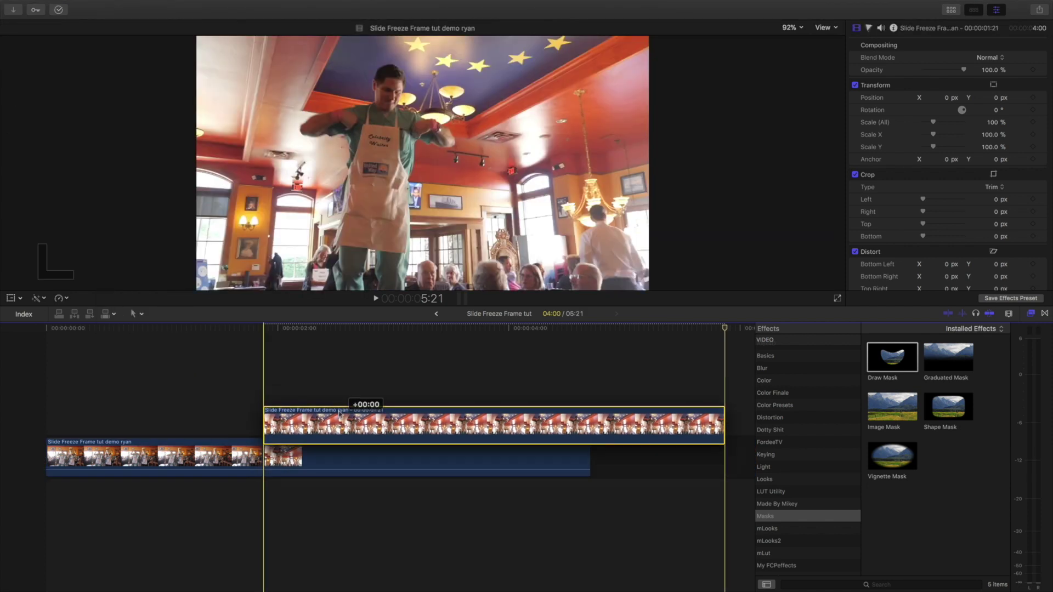
Connect the freeze frame above the storyline start and trim it to end at 1:21
left_click_drag(318, 431, 101, 413)
key("super+7")
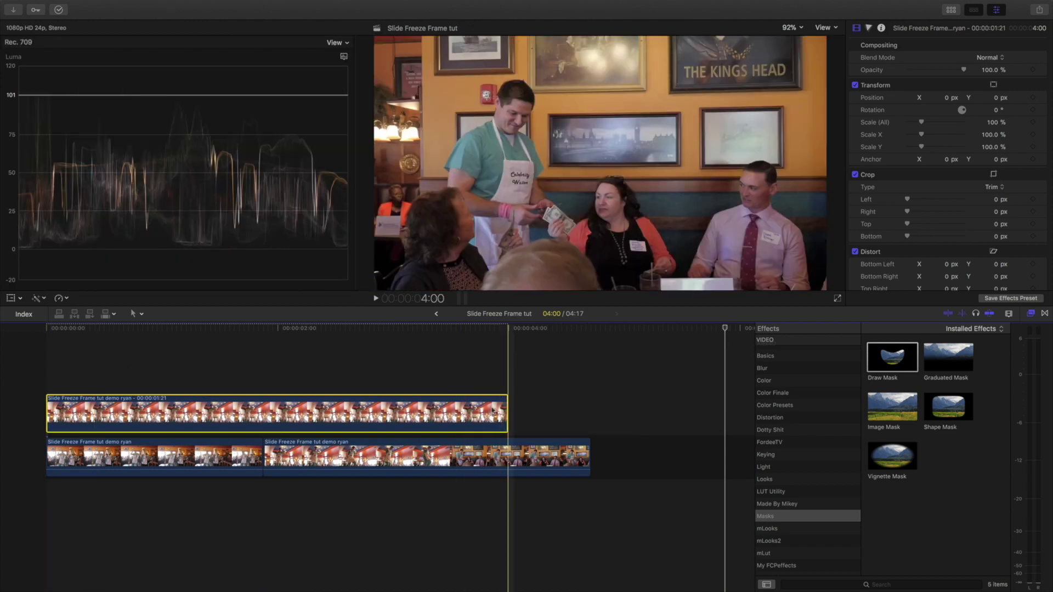
left_click_drag(506, 411, 266, 409)
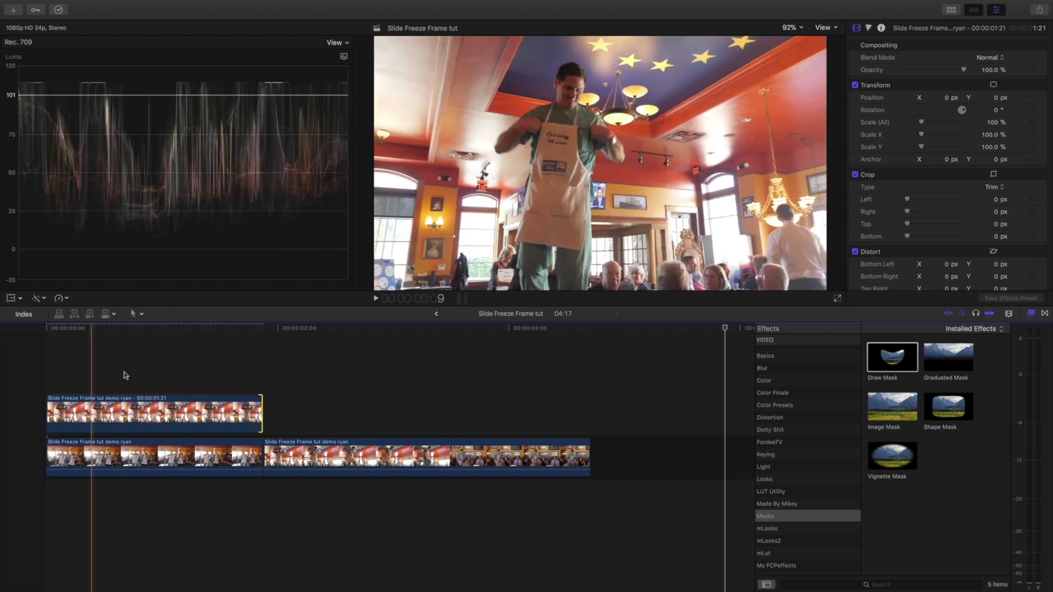
left_click(263, 374)
Drag Draw Mask from the Masks category onto the freeze-frame clip and place its first point
key("Home")
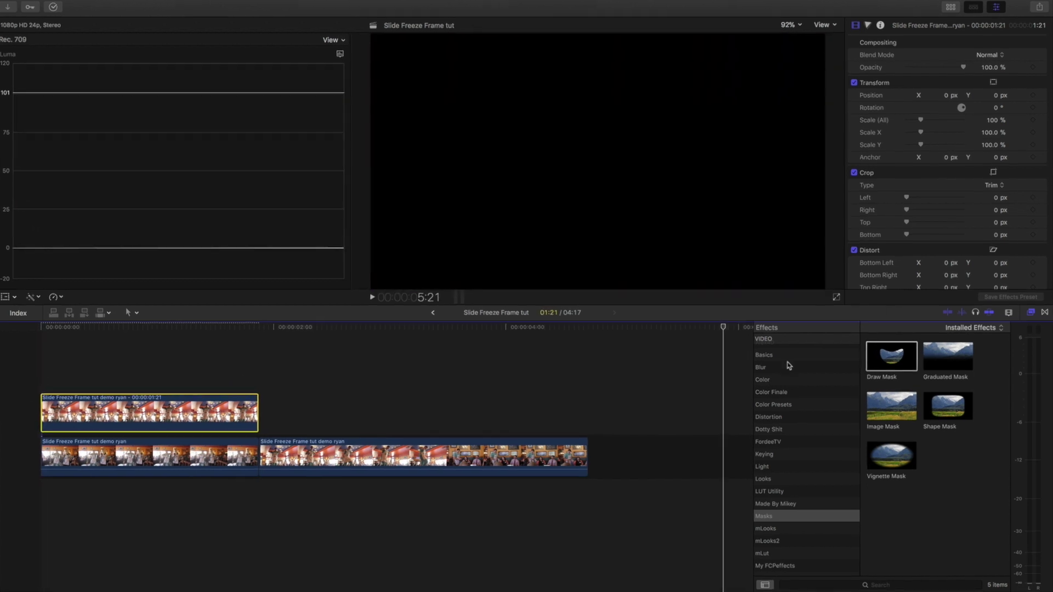
scroll(774, 339, "up", 2)
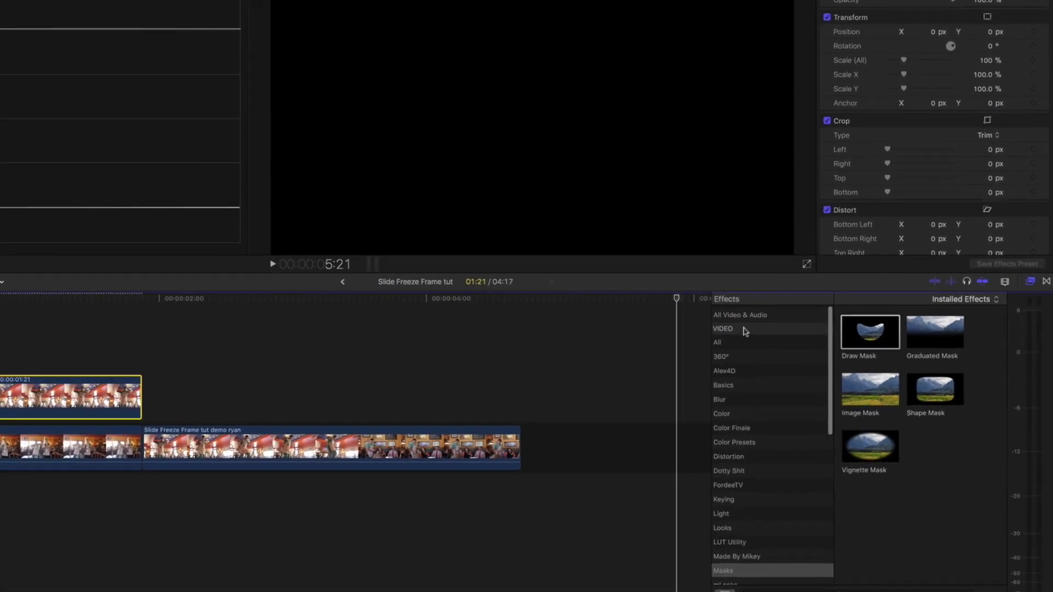
left_click(694, 541)
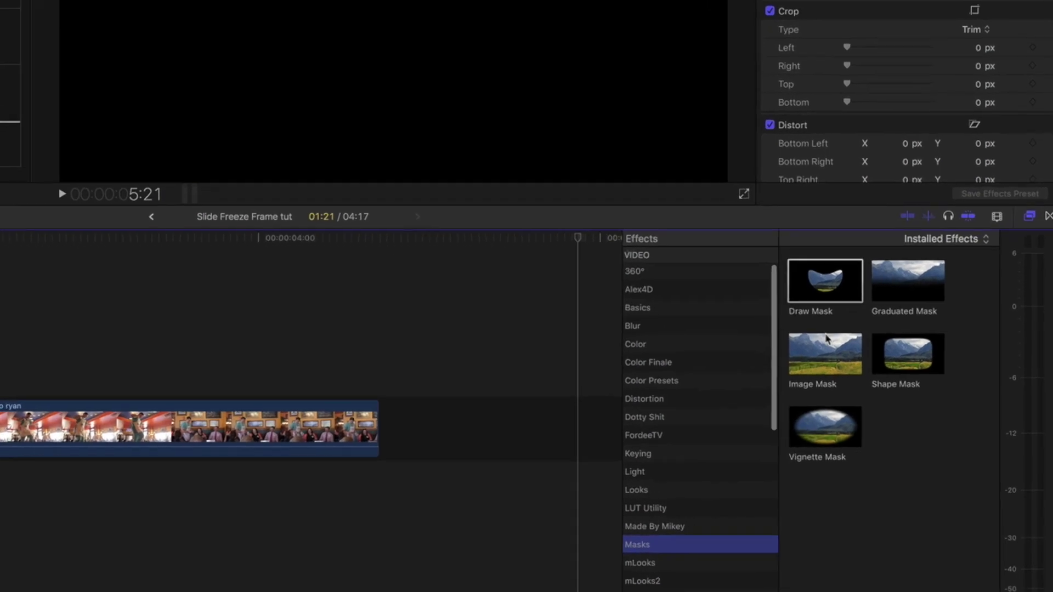
mouse_move(782, 258)
left_mouse_down()
mouse_move(340, 205)
mouse_move(231, 411)
left_mouse_up()
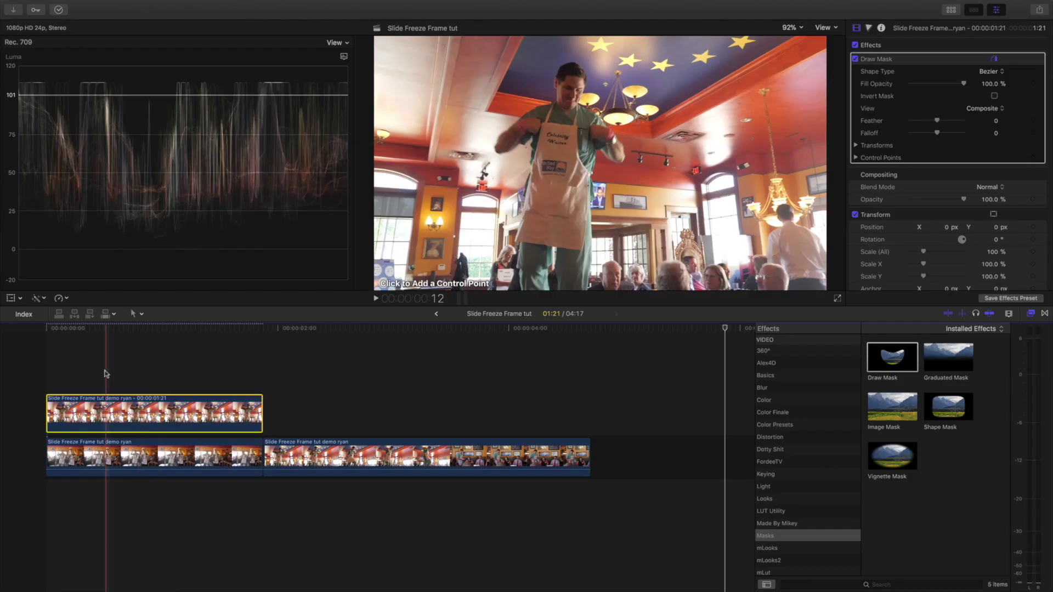
left_click(47, 378)
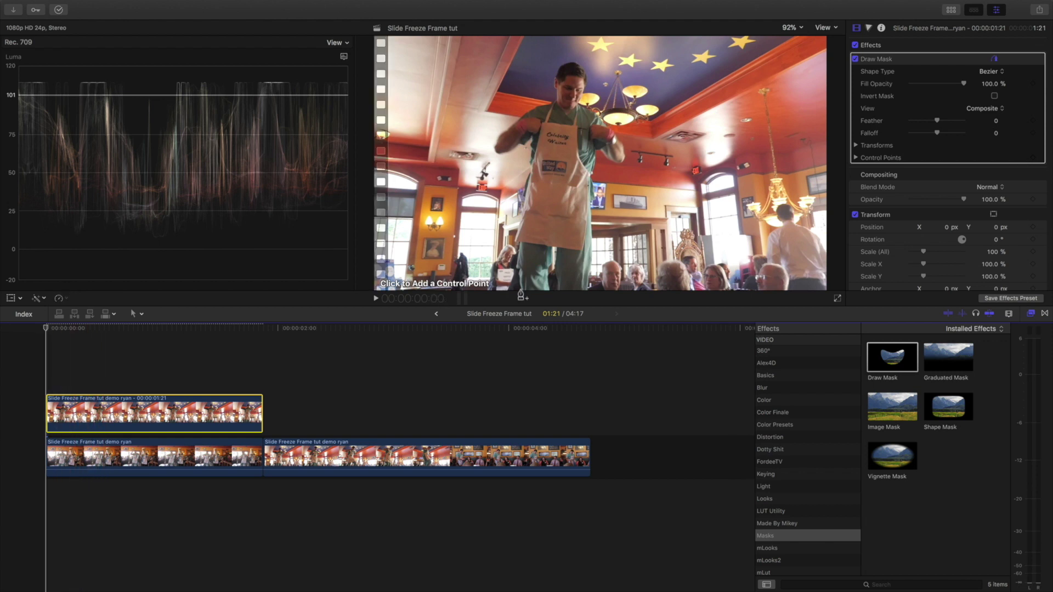
left_click(520, 286)
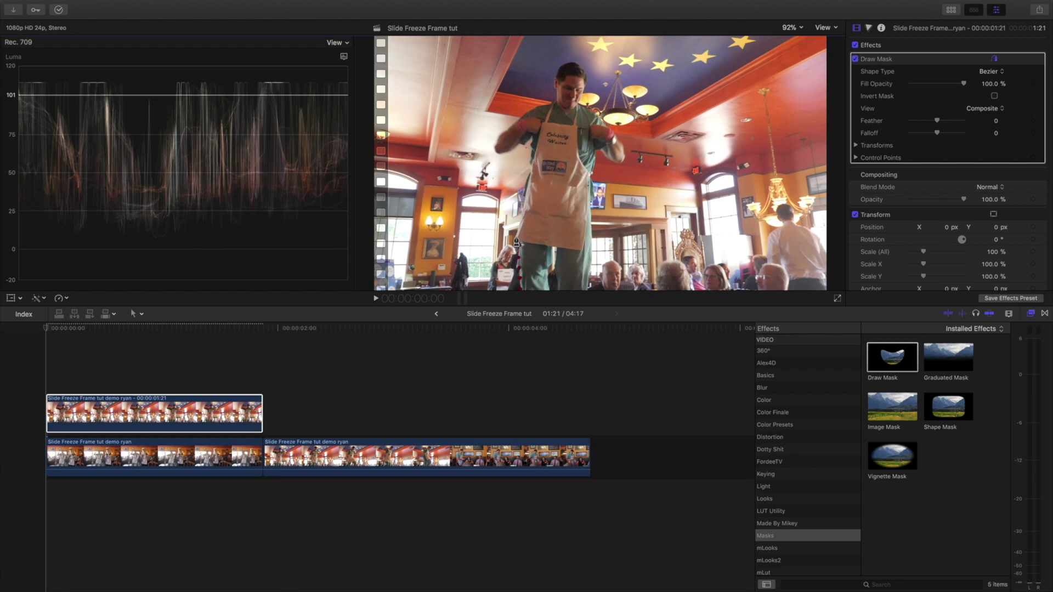
Zoom the viewer to 150% to trace the waiter precisely
left_click(791, 28)
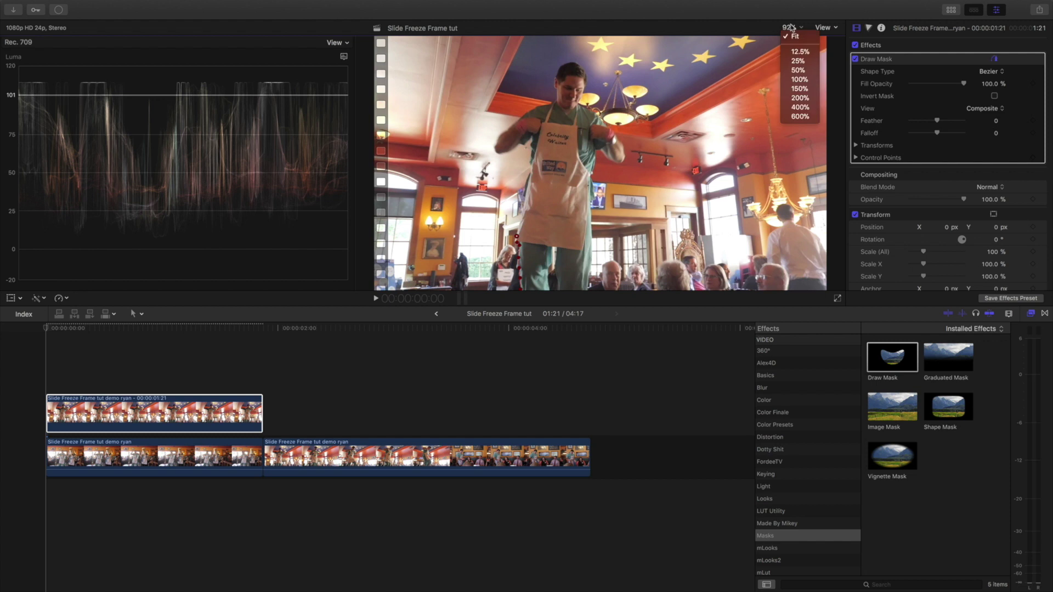
left_click(801, 80)
left_click(786, 28)
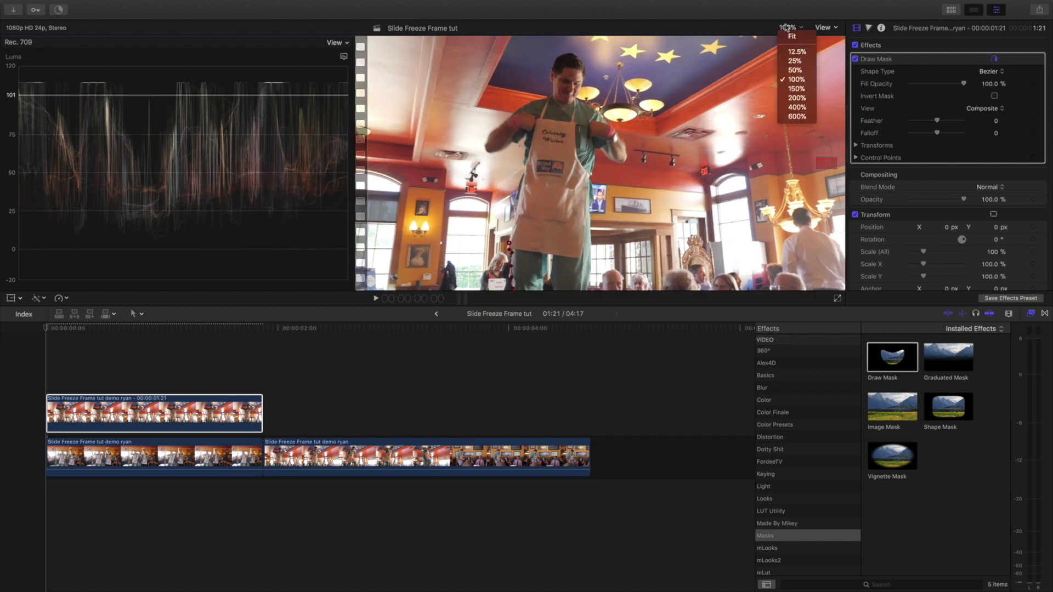
left_click(795, 88)
scroll(821, 165, "down", 3)
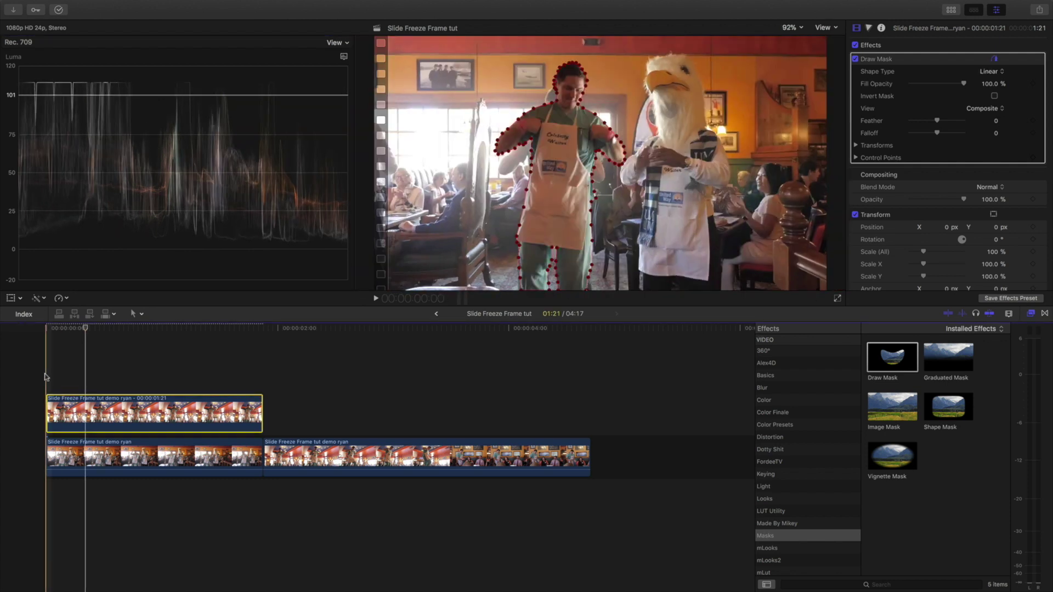
Play back the masked waiter overlay, then reselect the freeze-frame clip at the start
key("space")
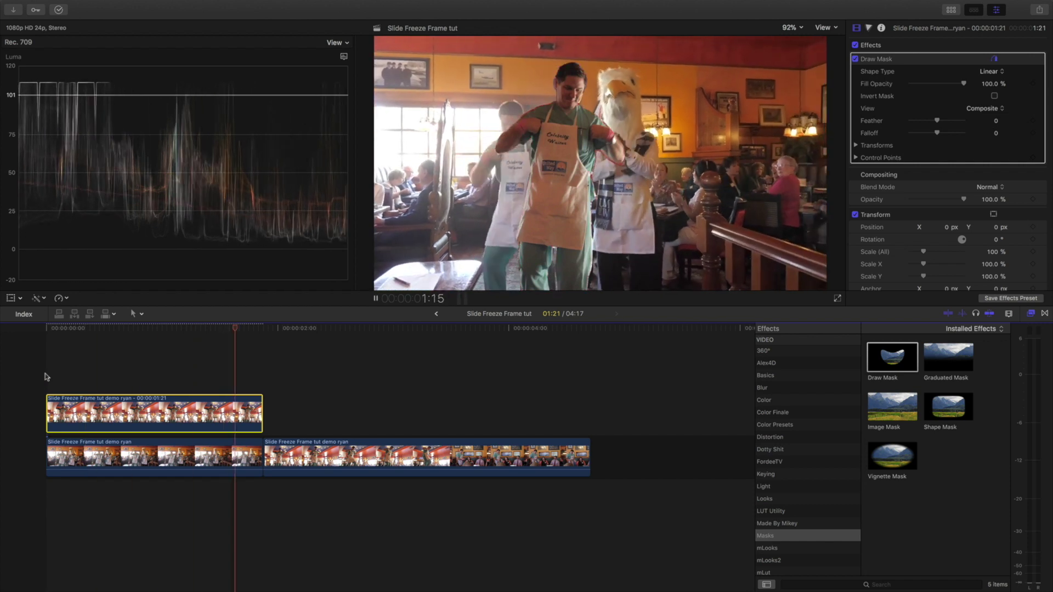
key("space")
key("Home")
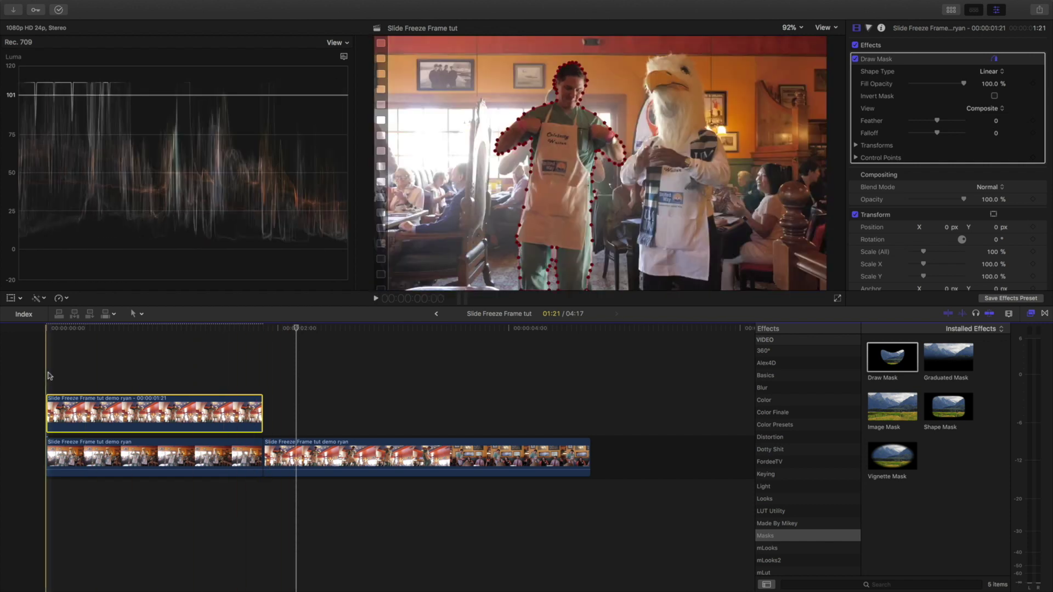
left_click(48, 375)
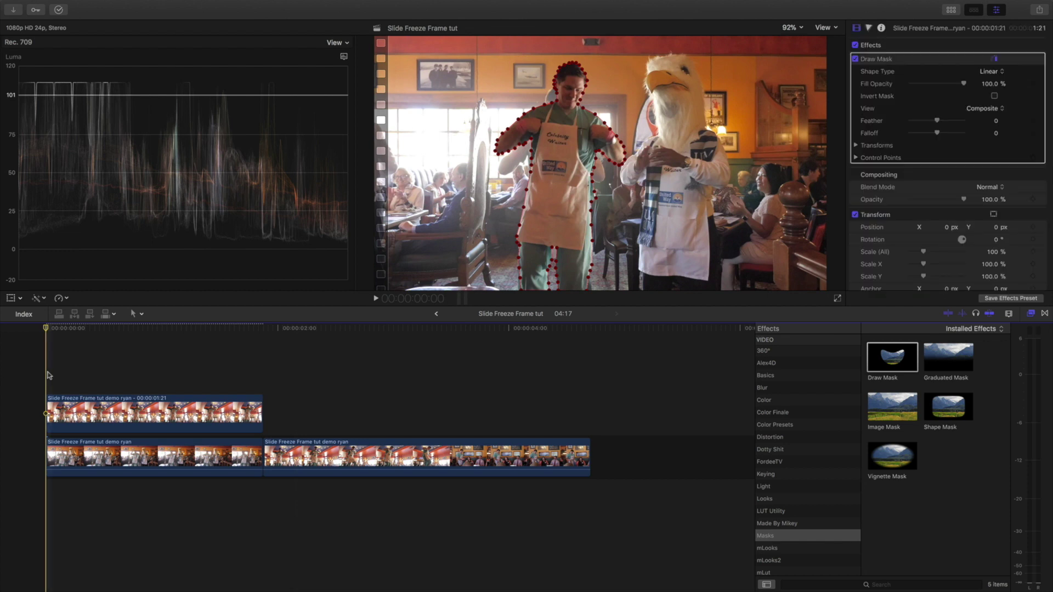
left_click(48, 397)
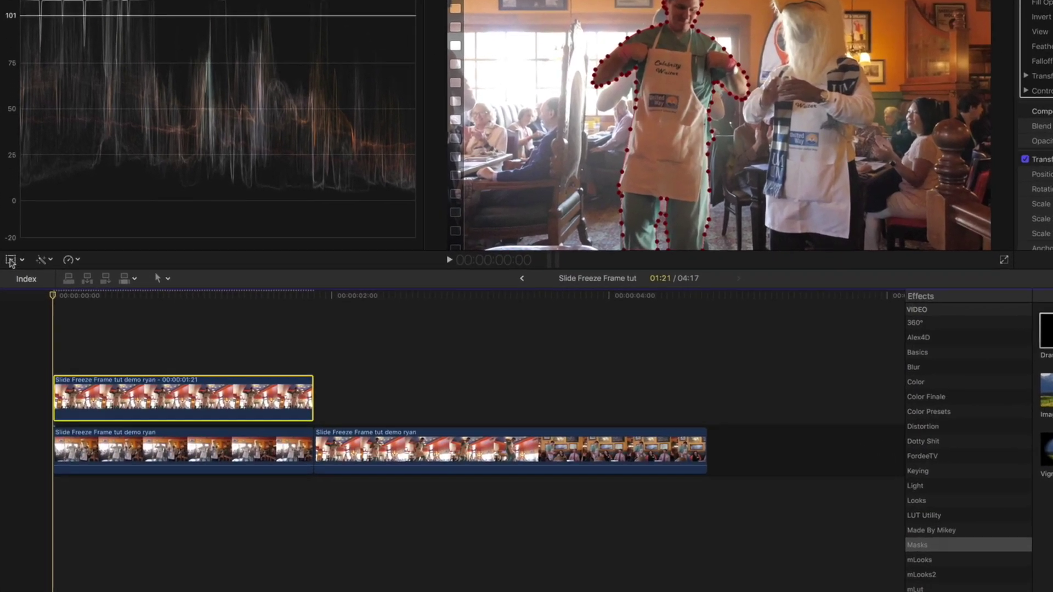
Enable Transform on-screen controls and add a Position keyframe at X 0 px, Y 0 px
left_click(11, 298)
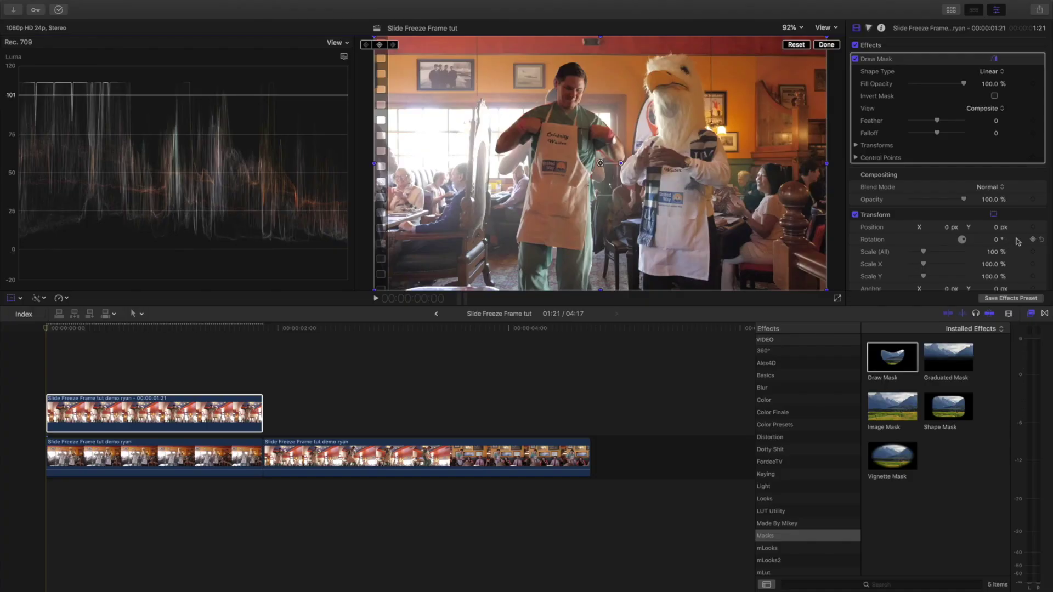
scroll(1018, 241, "down", 1)
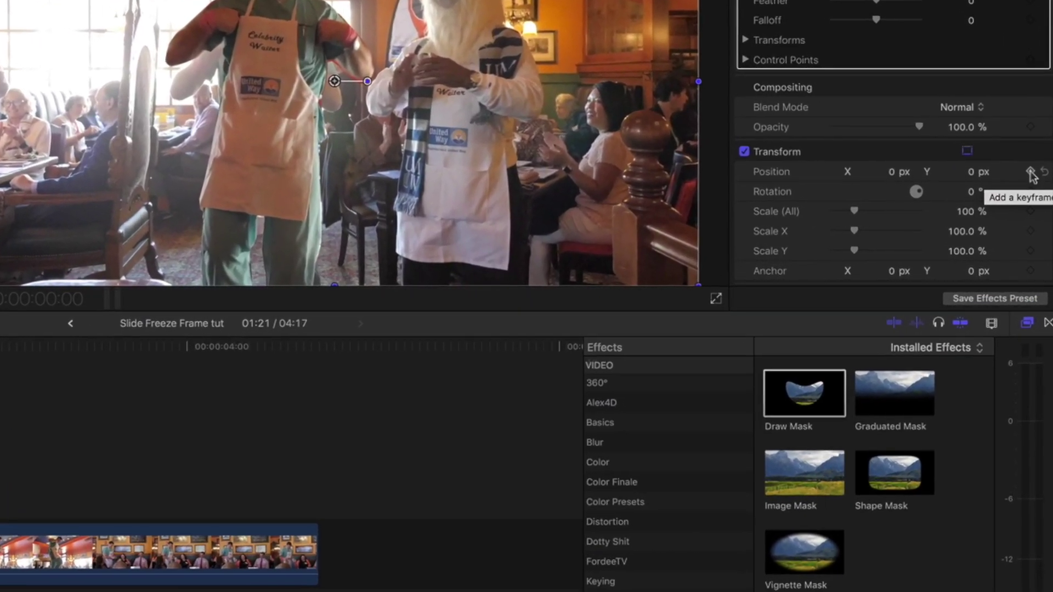
left_click(1030, 173)
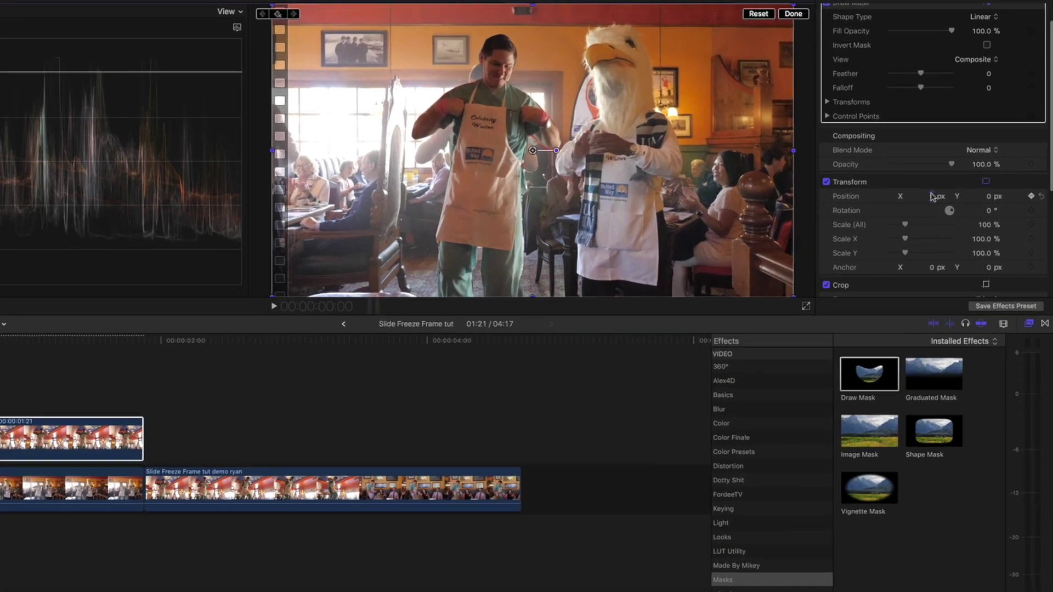
left_click(930, 196)
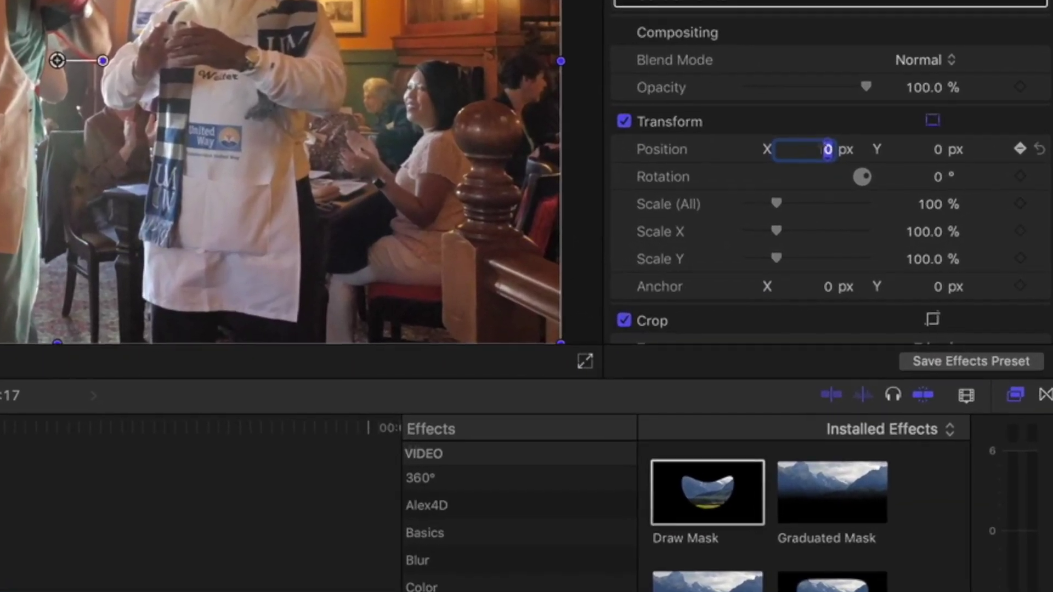
Push the start keyframe's Position X to -1087 px and play back the slide-in
type("6.0")
scroll(940, 203, "up", 10)
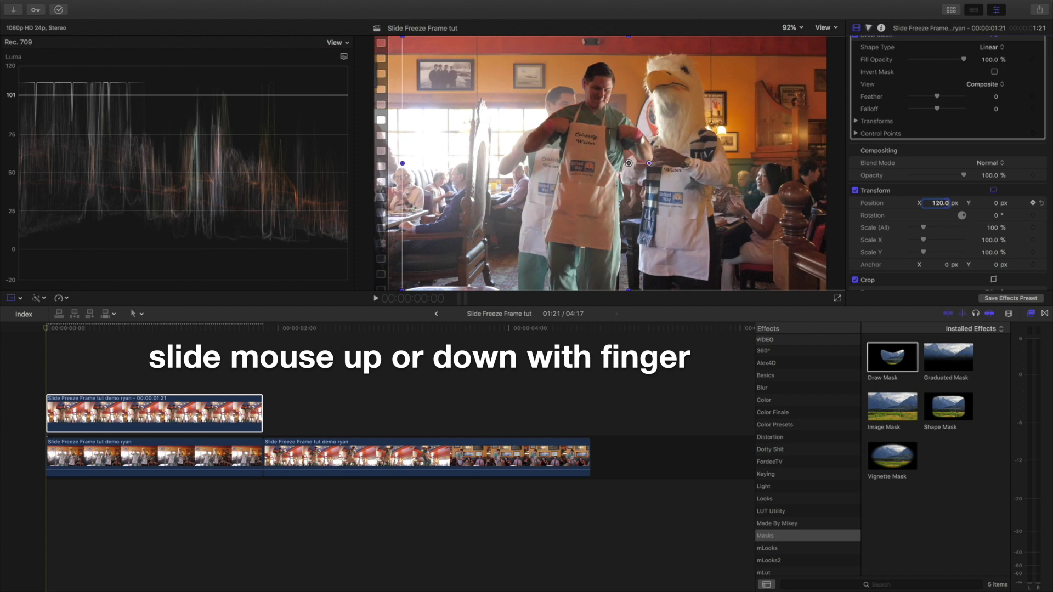
scroll(940, 203, "down", 20)
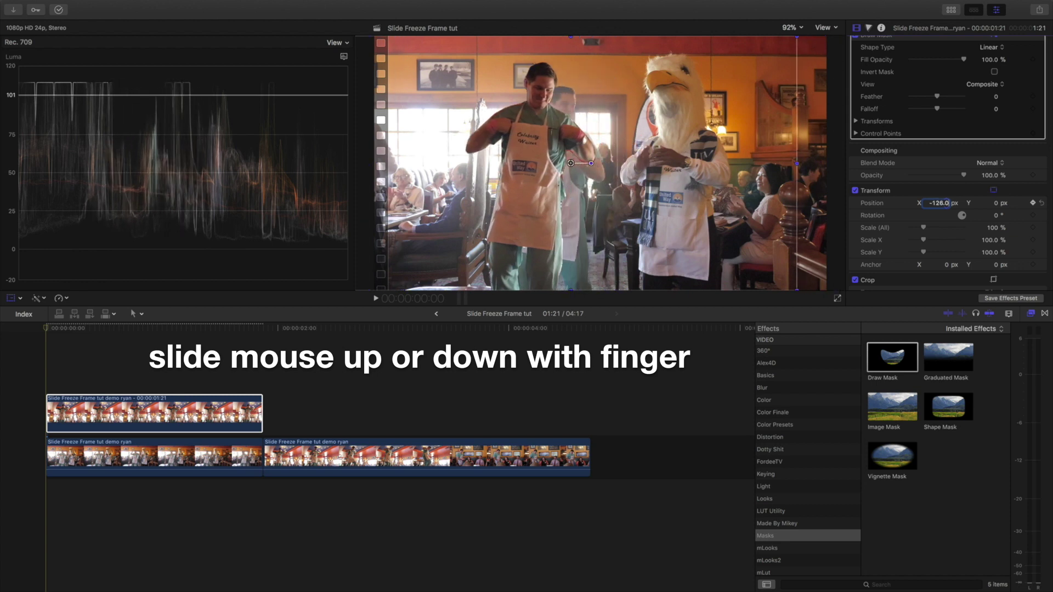
scroll(940, 203, "down", 10)
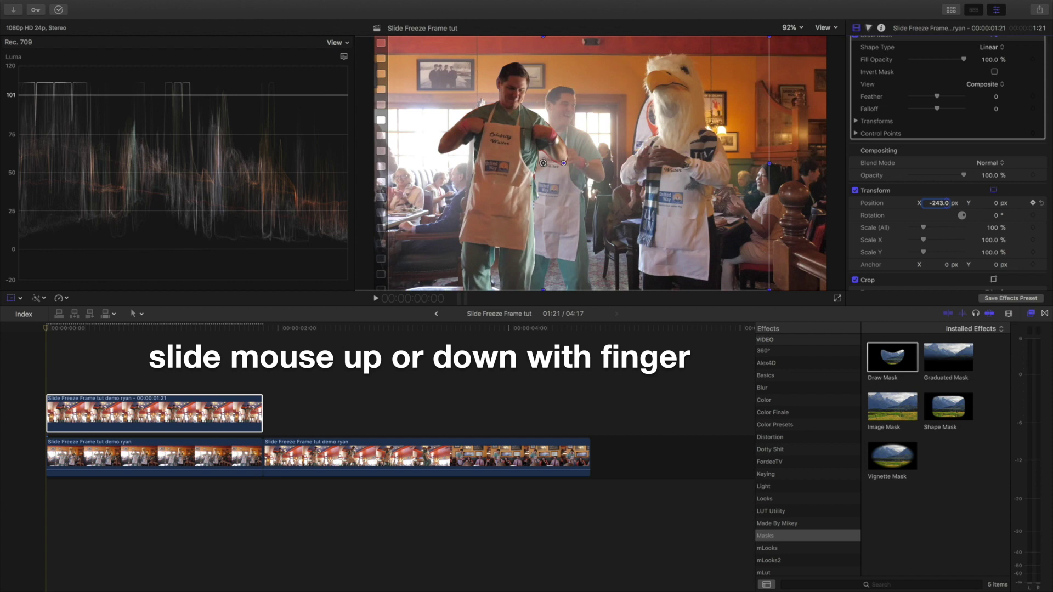
scroll(940, 203, "down", 8)
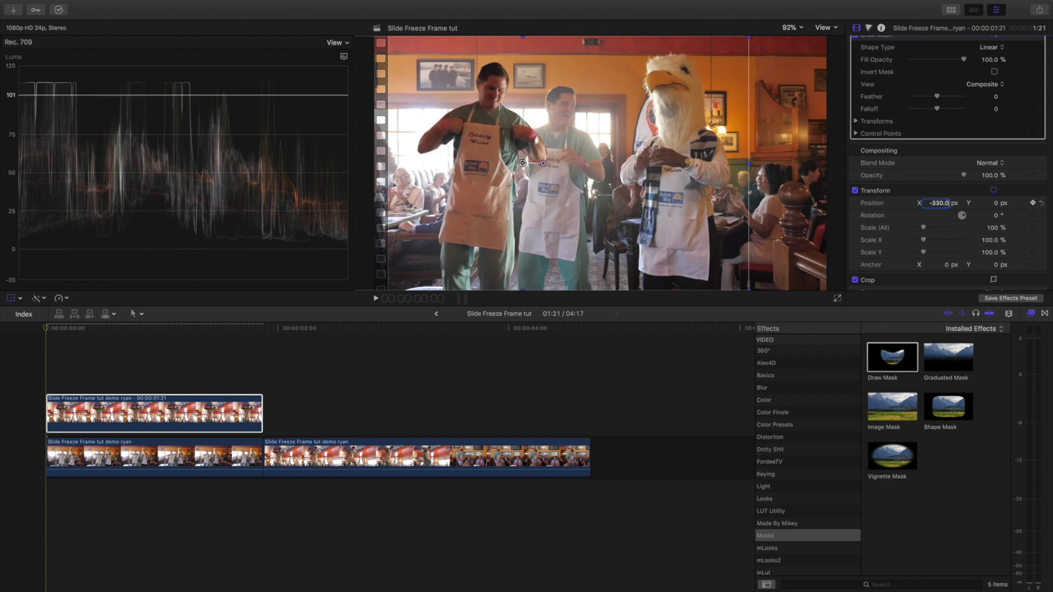
scroll(941, 203, "down", 20)
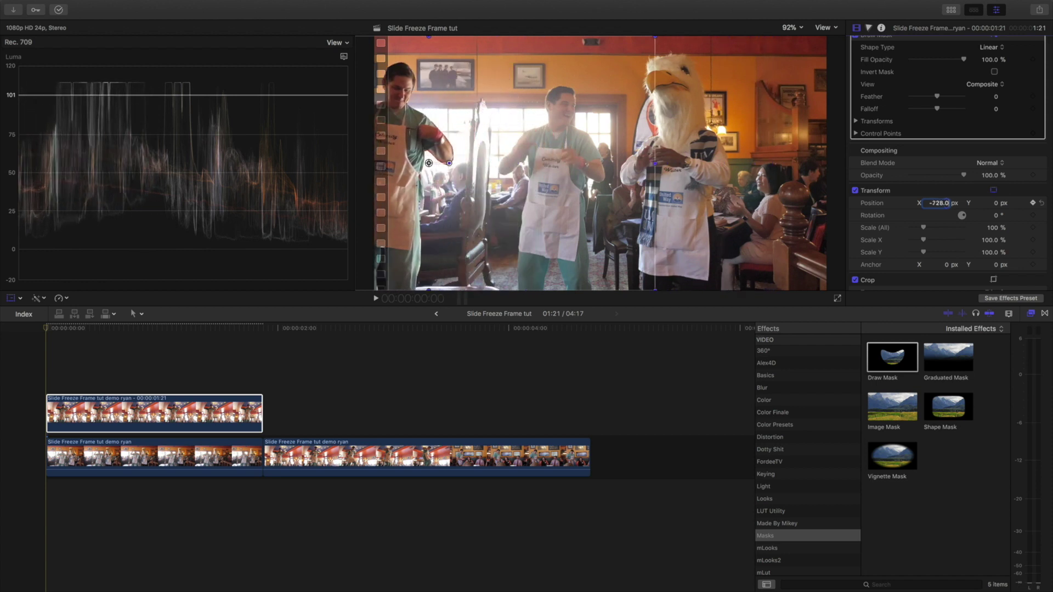
scroll(940, 203, "down", 20)
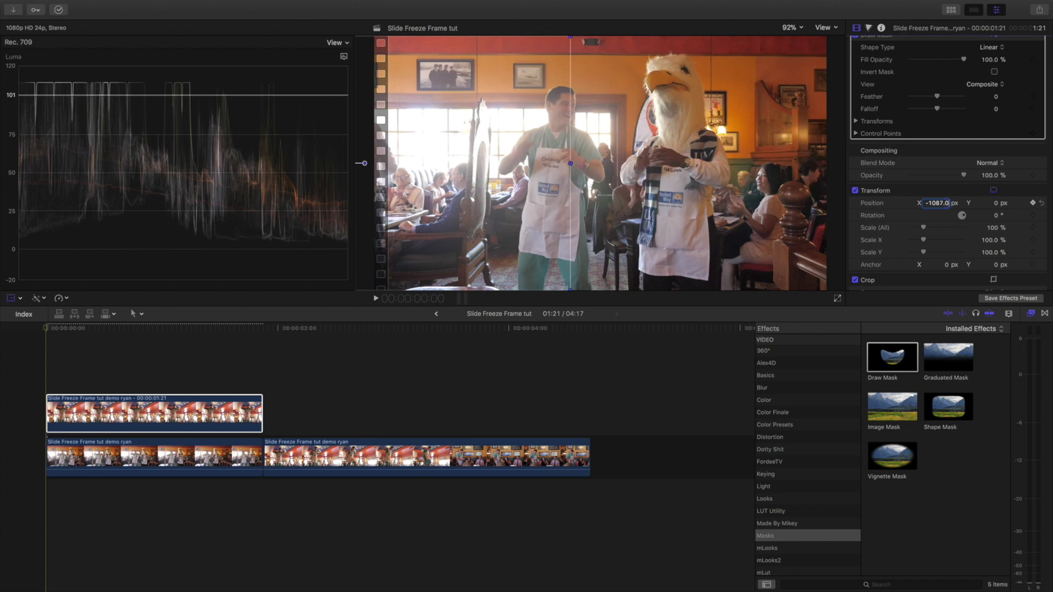
left_click(47, 333)
key("space")
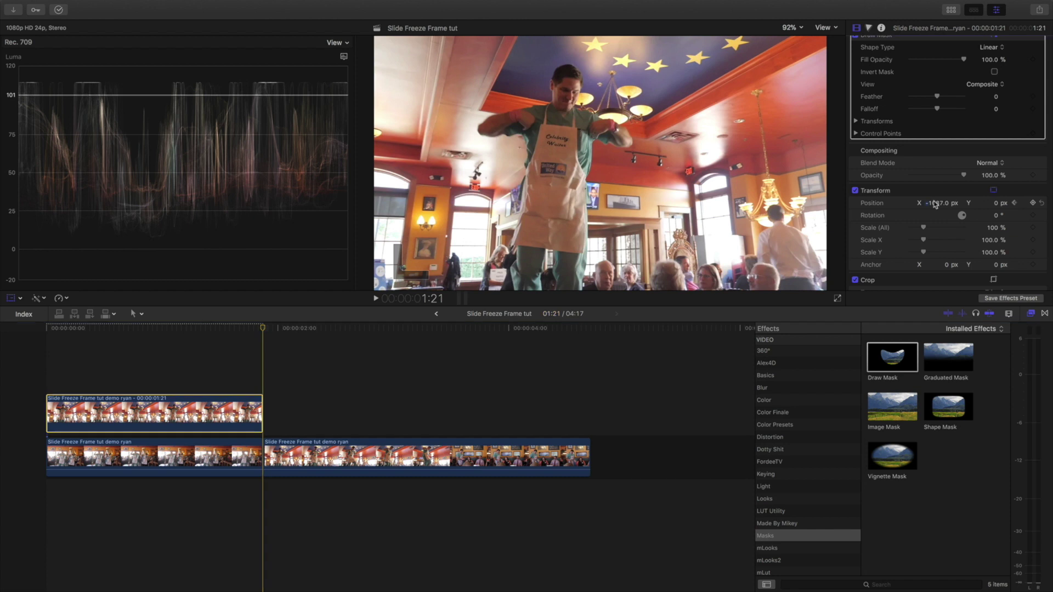
Keyframe Position X back to 0 px at the clip's end and preview the slide-in
left_click(936, 203)
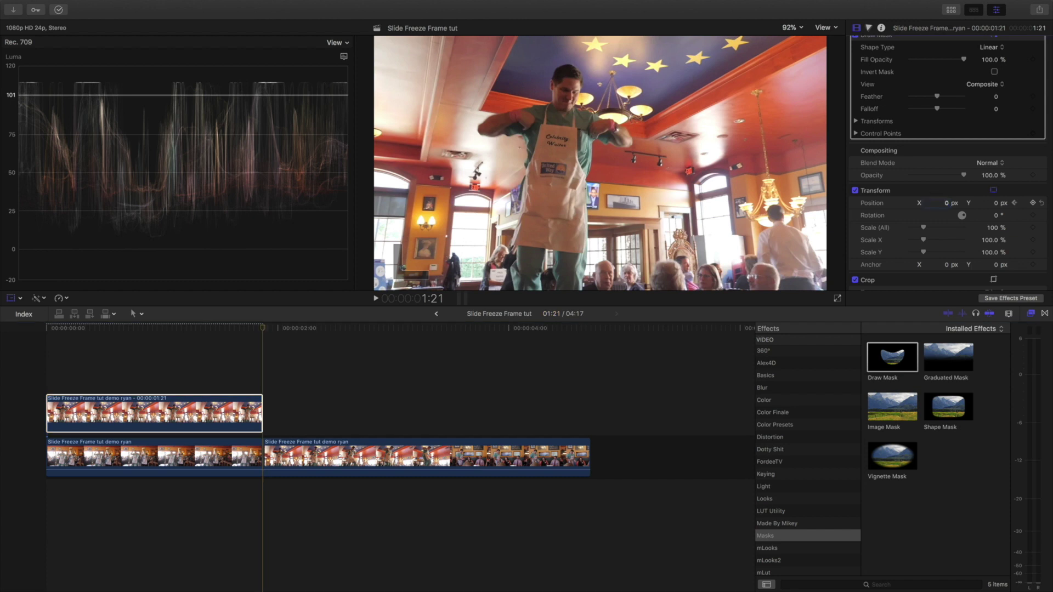
left_click(49, 371)
key("space")
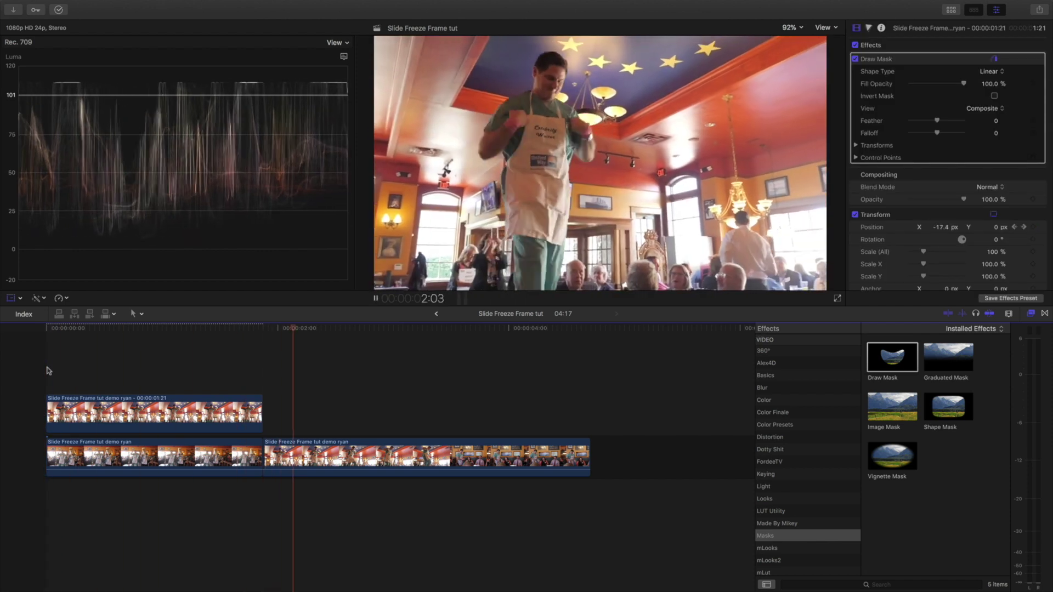
key("space")
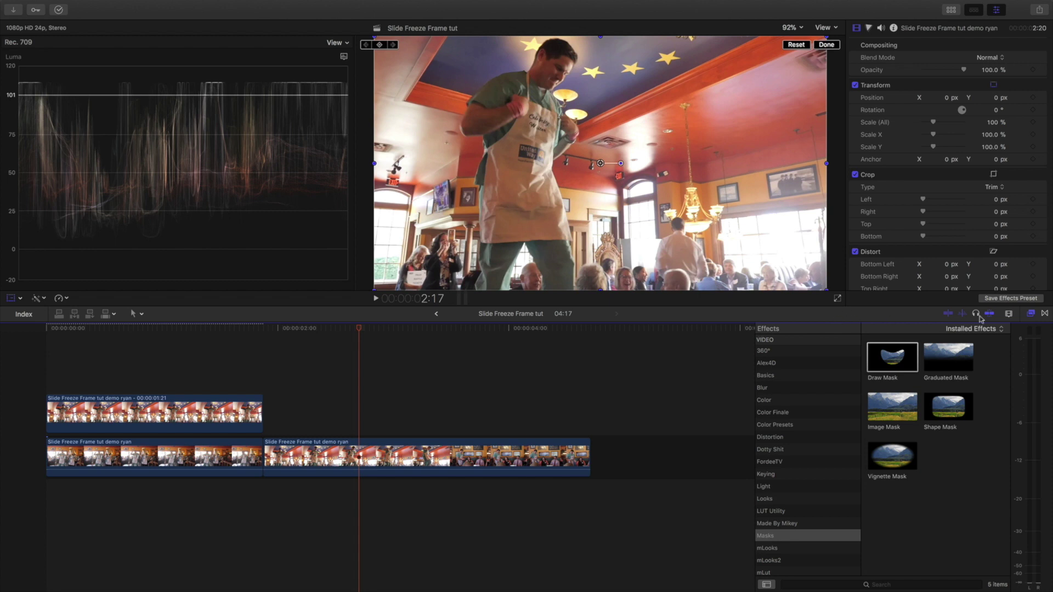
left_click(767, 413)
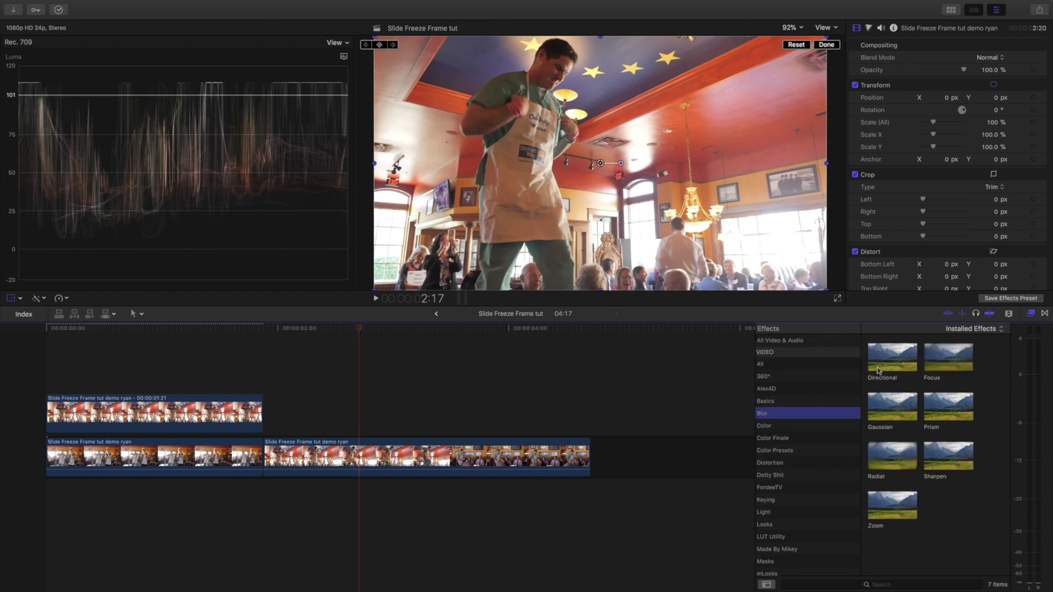
Apply a Directional blur at Amount 27.0 to the overlay and preview the blurred slide-in
left_click_drag(877, 371, 159, 411)
left_click(126, 384)
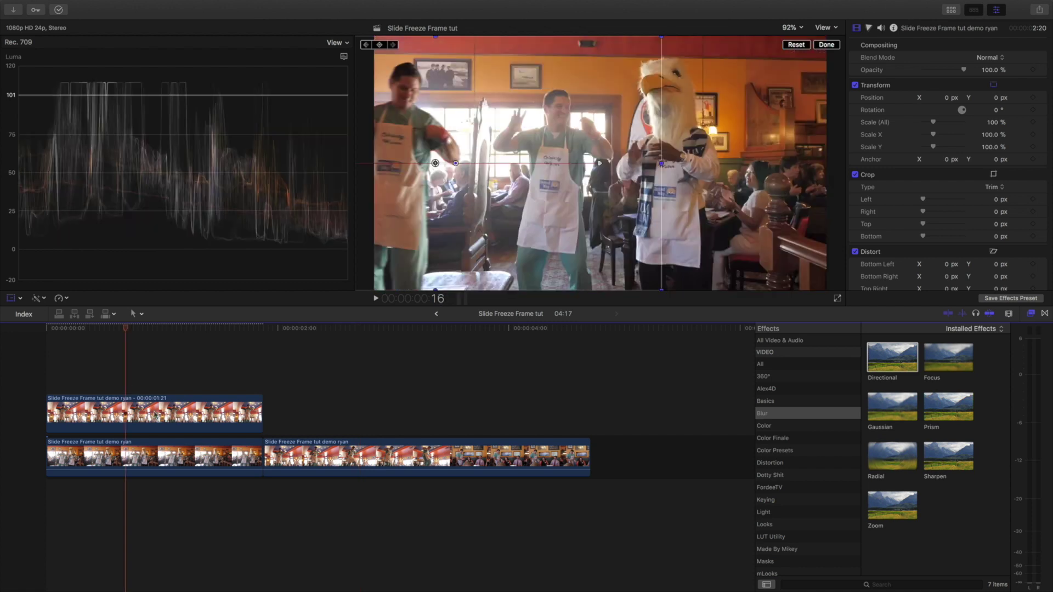
left_click(207, 405)
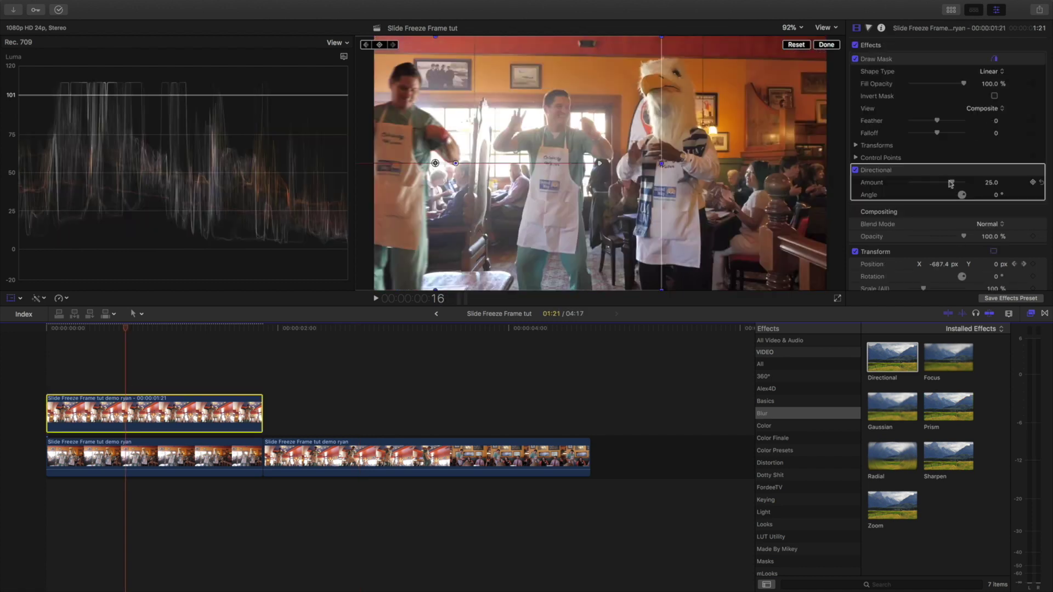
left_click(40, 377)
key("space")
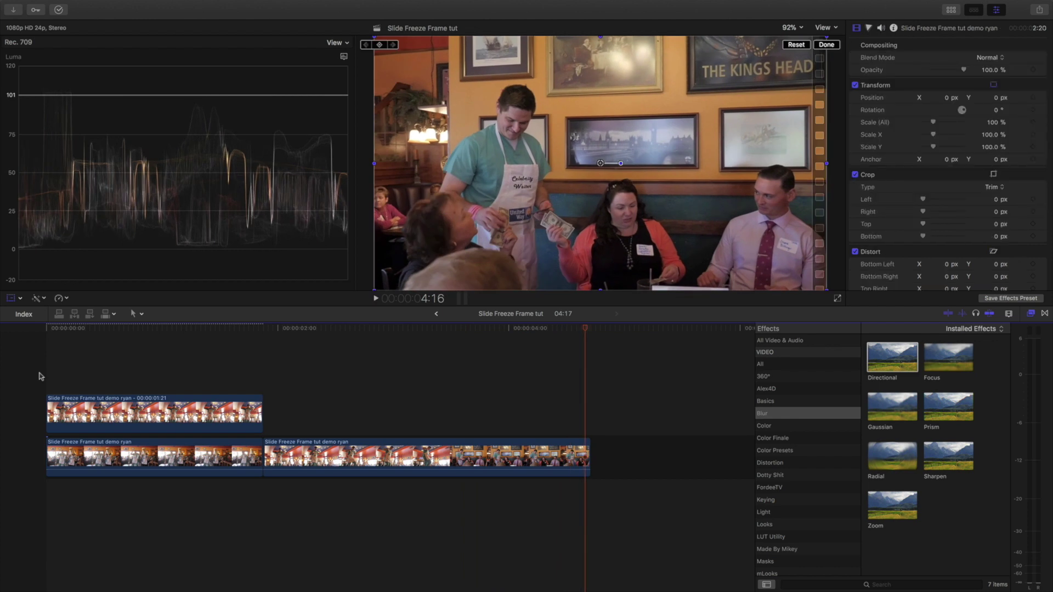
Select the overlay at the timeline start to show its mask and blur, leaving speed unchanged
left_click(59, 375)
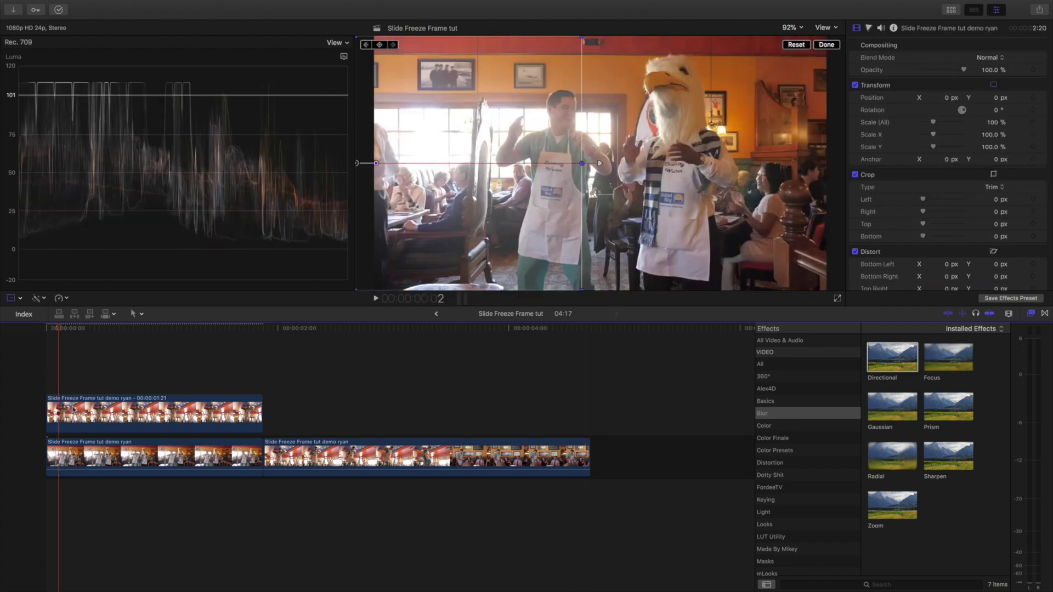
left_click(73, 406)
left_click(80, 407)
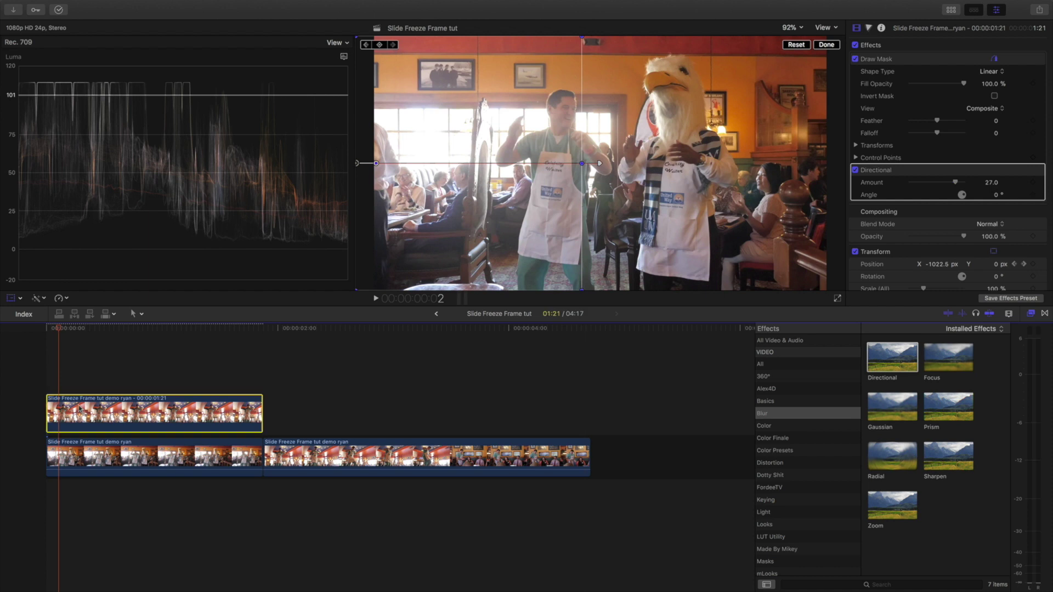
left_click(60, 298)
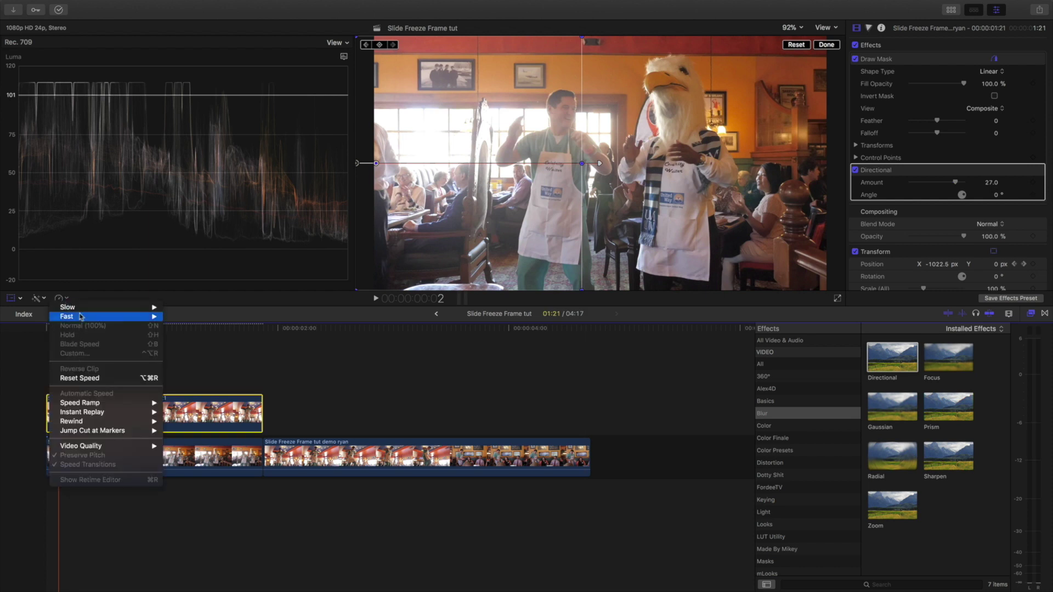
mouse_move(81, 316)
left_click(269, 361)
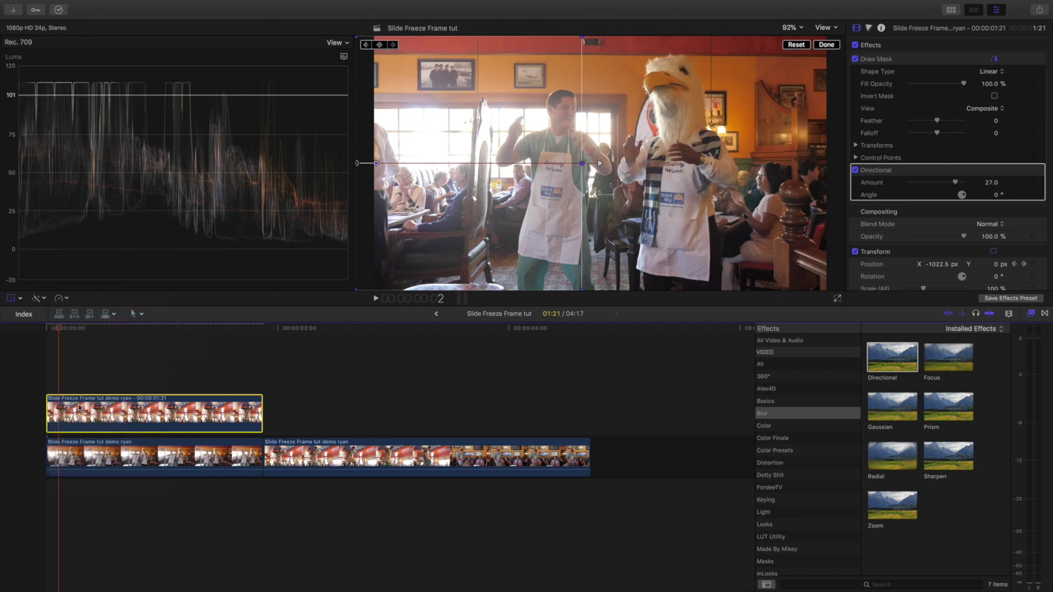
Make a compound clip of the overlay, keeping the default name 'Slide Freeze Frame tut Clip'
right_click(81, 407)
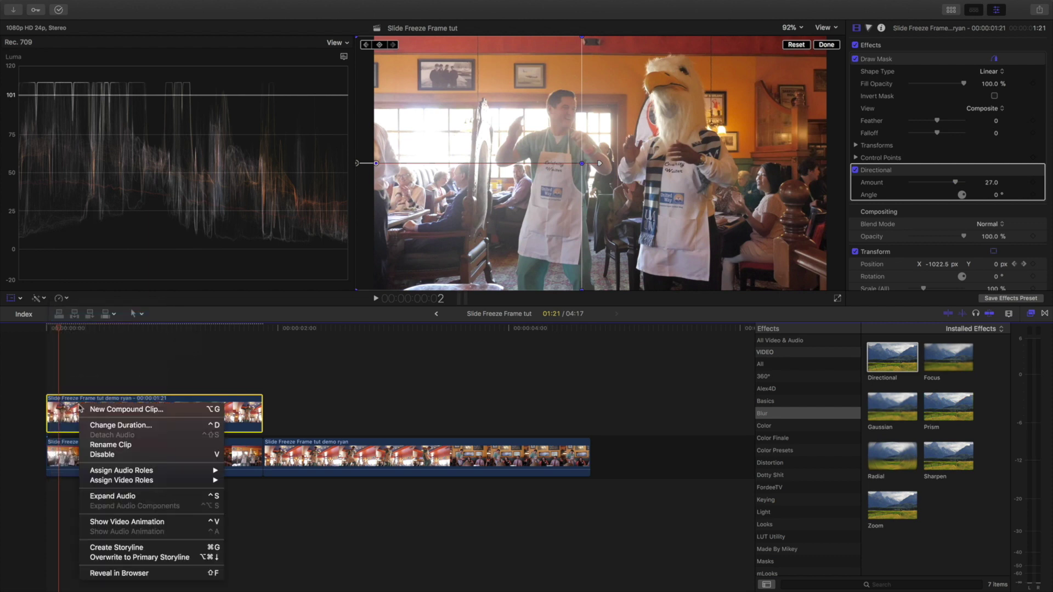
left_click(116, 408)
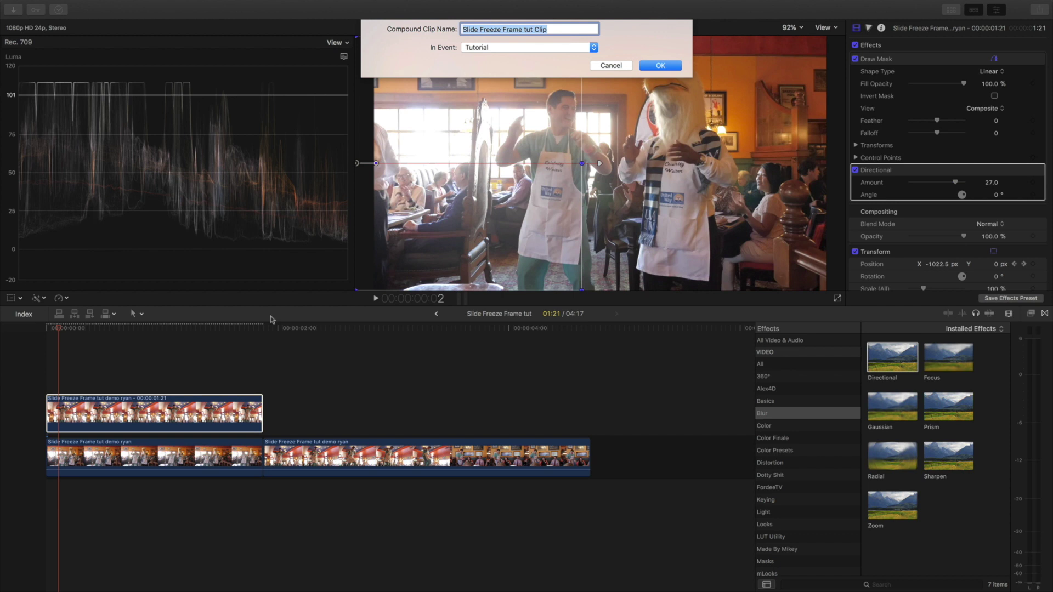
left_click(659, 66)
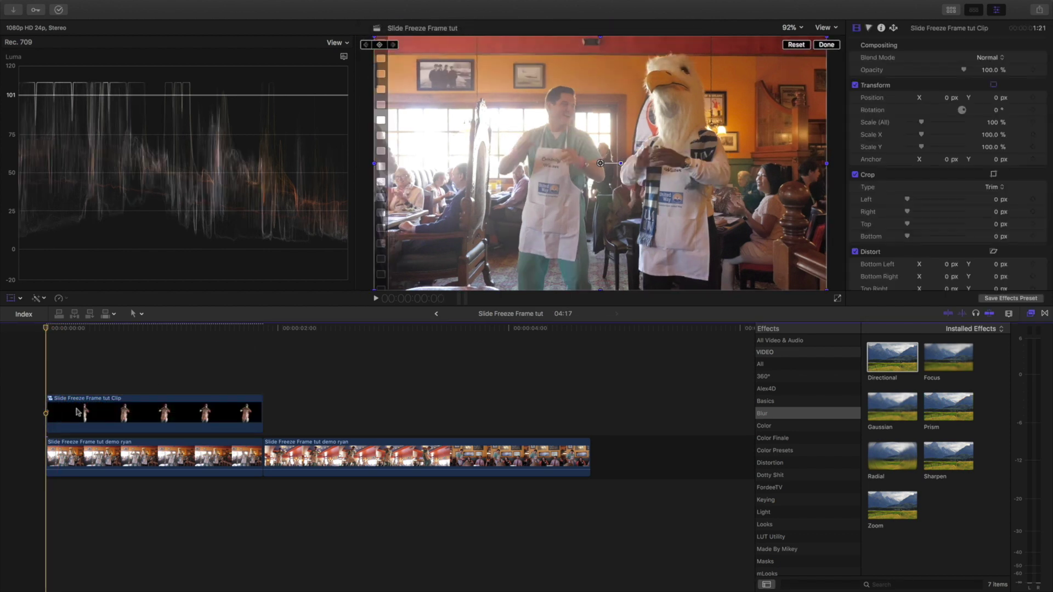
Speed the compound clip up to Fast 2x (200%)
left_click(48, 411)
left_click(67, 299)
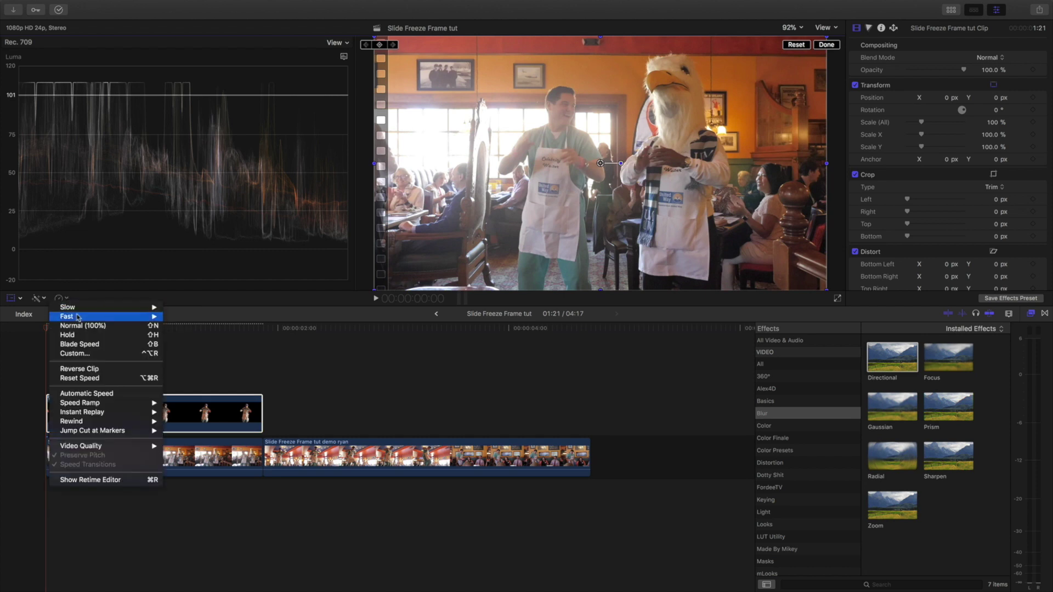
mouse_move(116, 317)
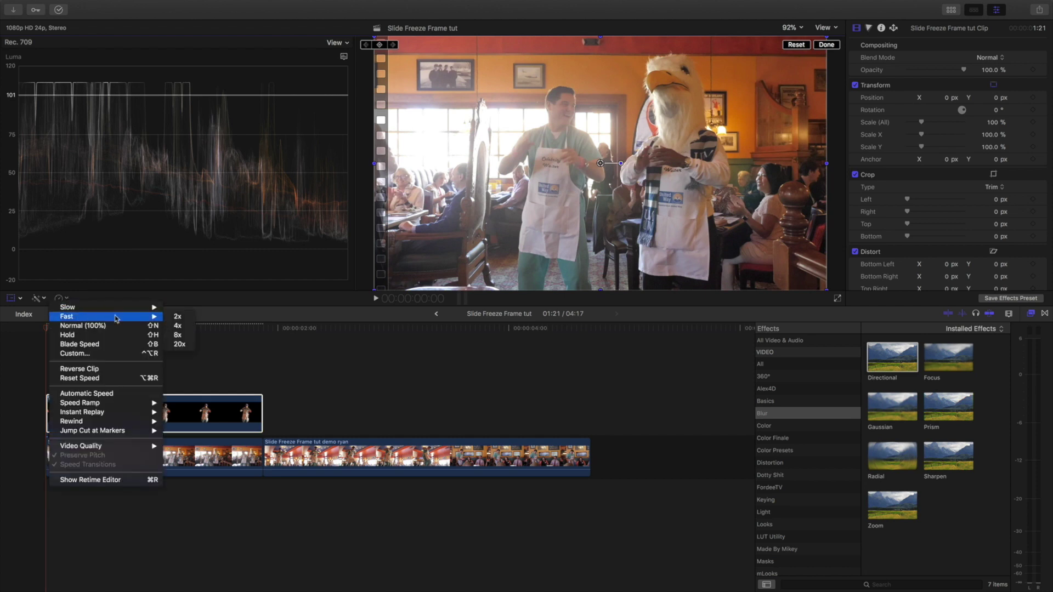
left_click(177, 317)
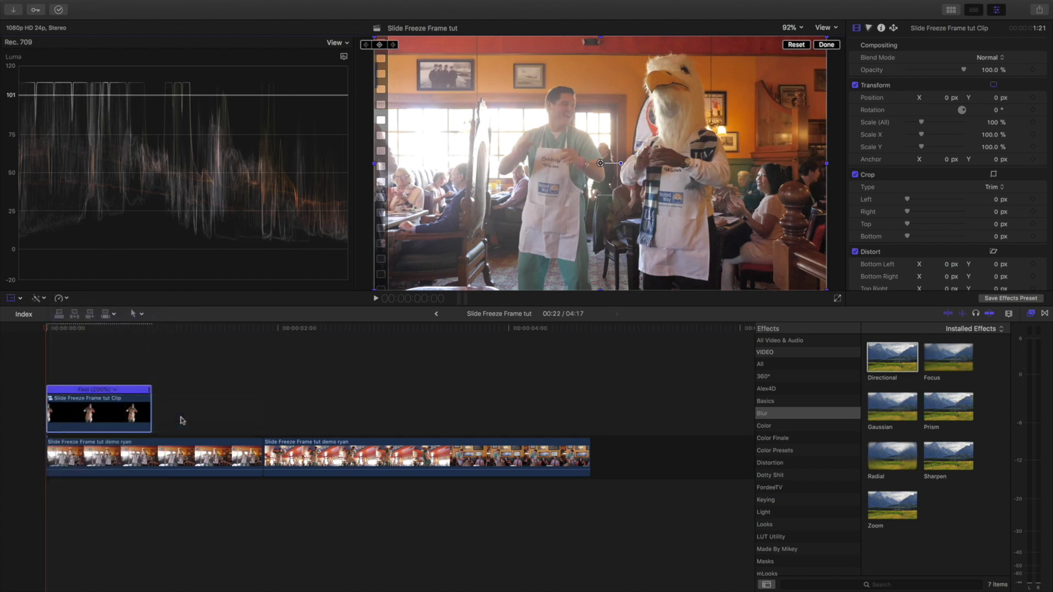
Move the sped-up clip right so it ends at the cut, then play it back full screen
left_click_drag(109, 415, 219, 415)
key("super+7")
left_click(45, 386)
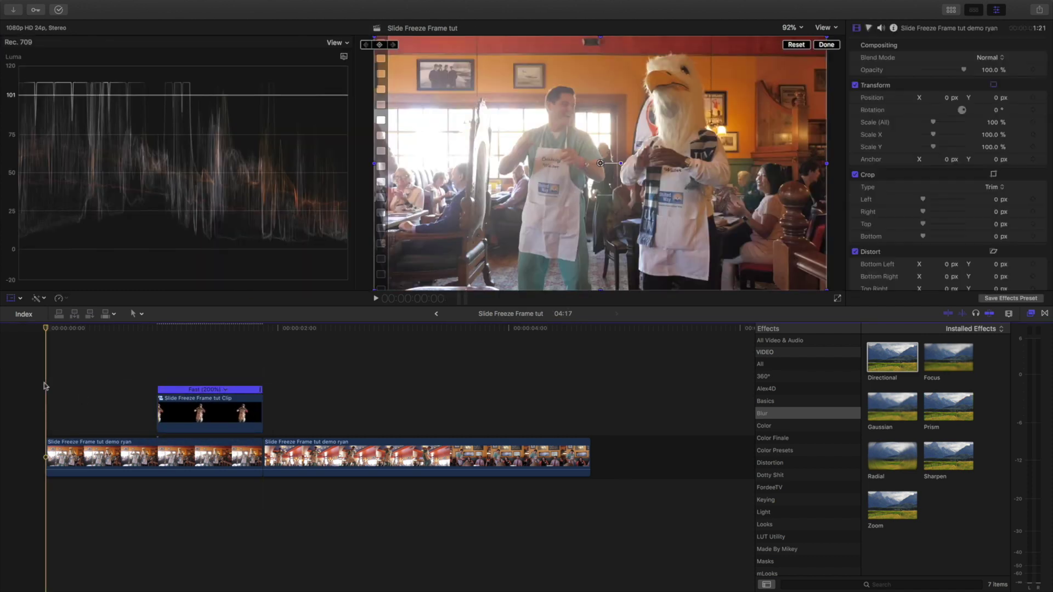
key("space")
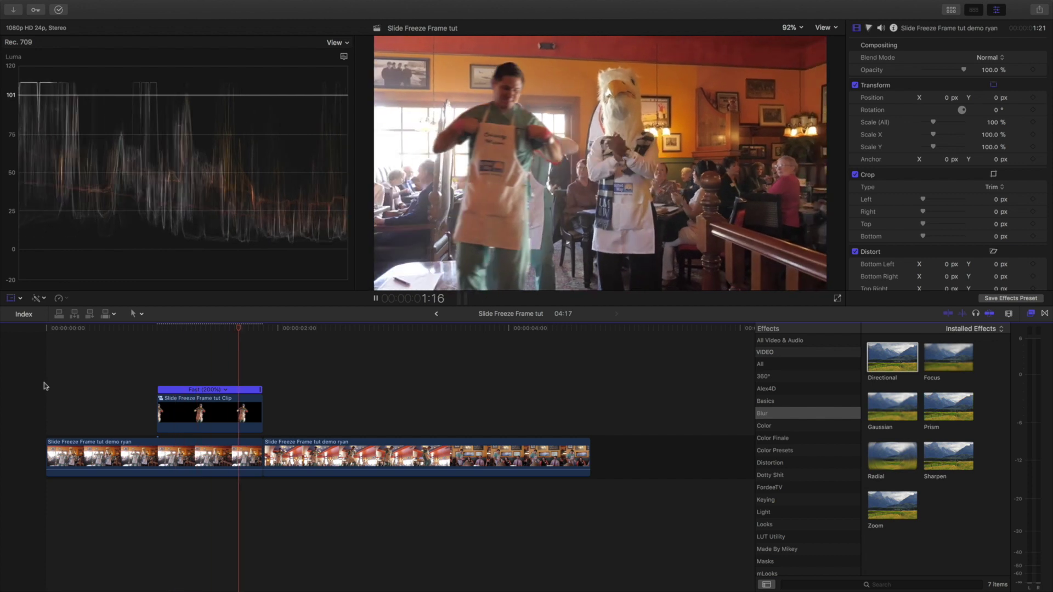
key("super+shift+f")
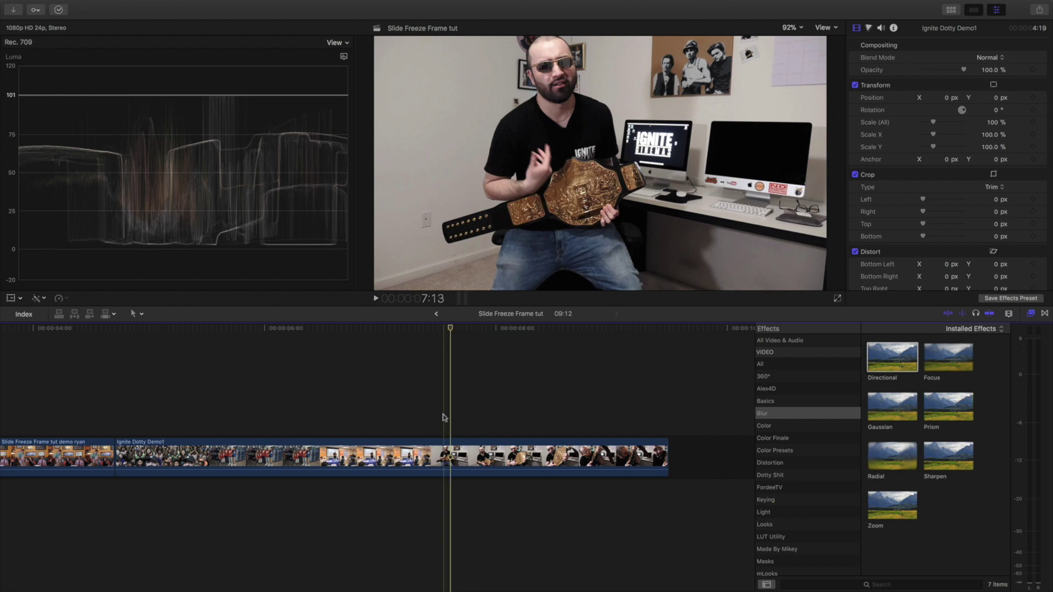
Insert a freeze frame into Ignite Dotty Demo1 at the playhead
left_click(453, 456)
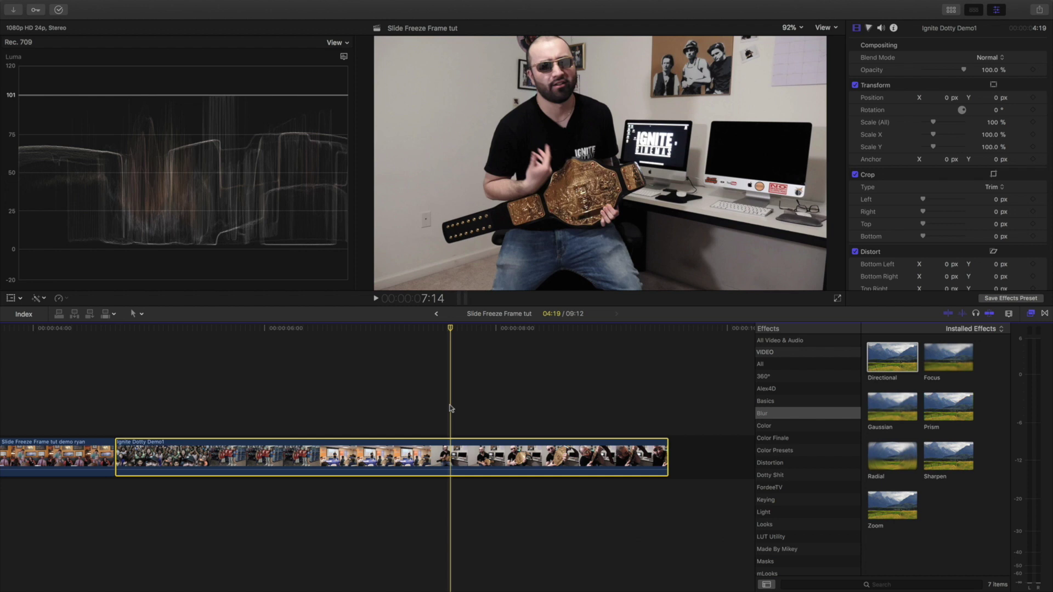
key("alt+f")
key("super+minus")
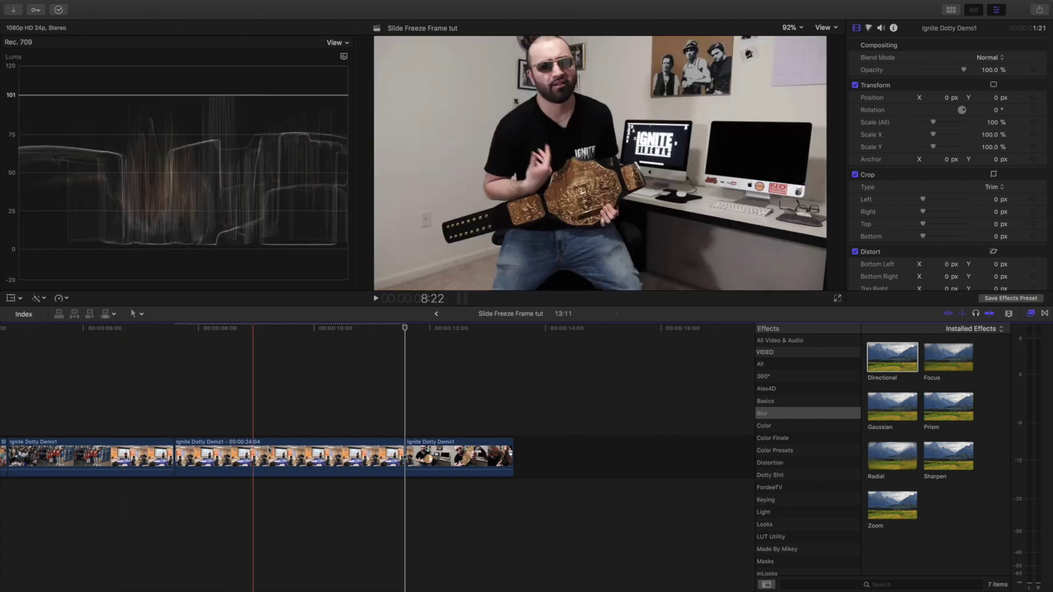
Connect the Ignite Dotty Demo1 freeze frame above the storyline and trim its left edge
left_click(369, 438)
scroll(291, 431, "left", 3)
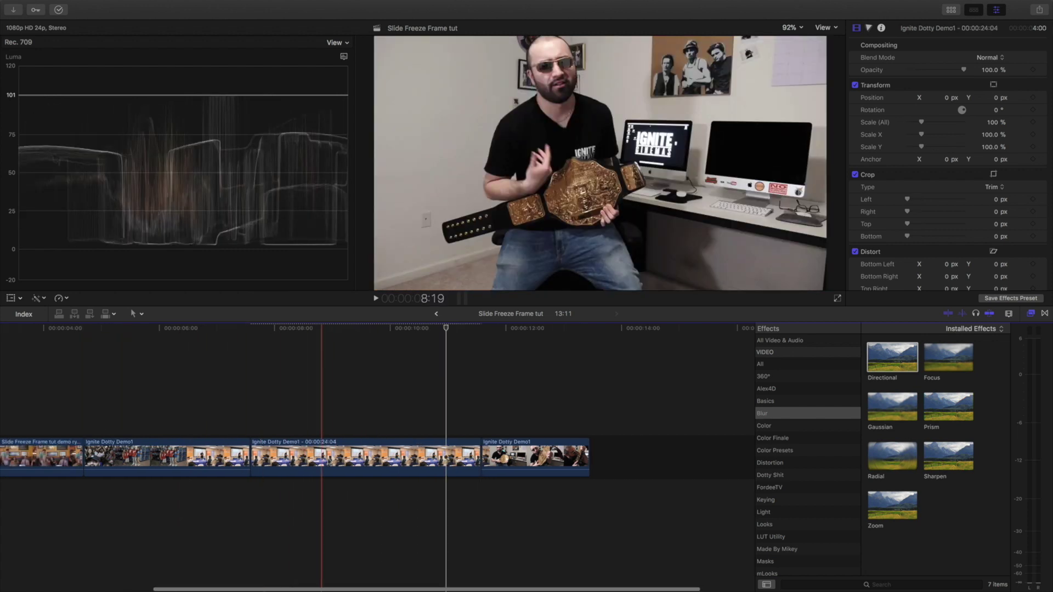
left_click_drag(322, 436, 91, 395)
left_click_drag(20, 409, 141, 396)
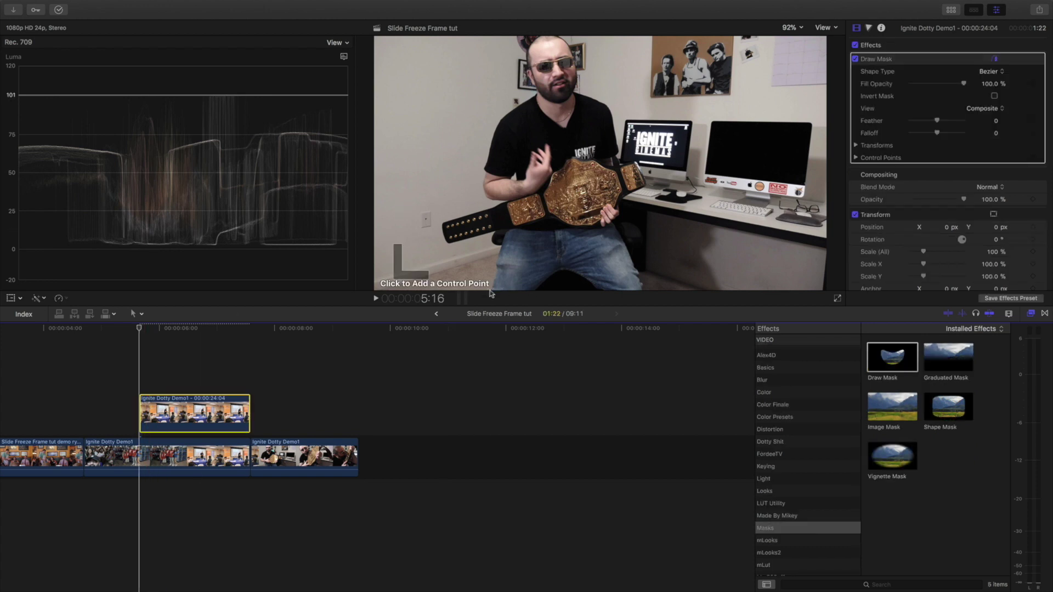
Place draw mask points around the belt-holding man, zoomed in on the viewer
left_click(496, 280)
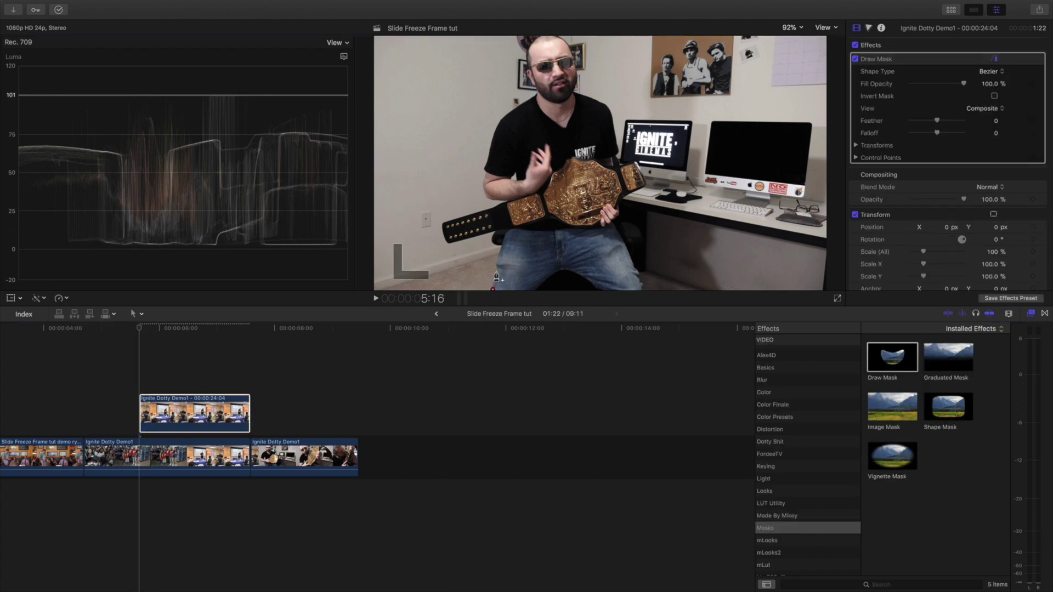
key("super+equal")
key("super+equal")
left_click_drag(823, 163, 828, 172)
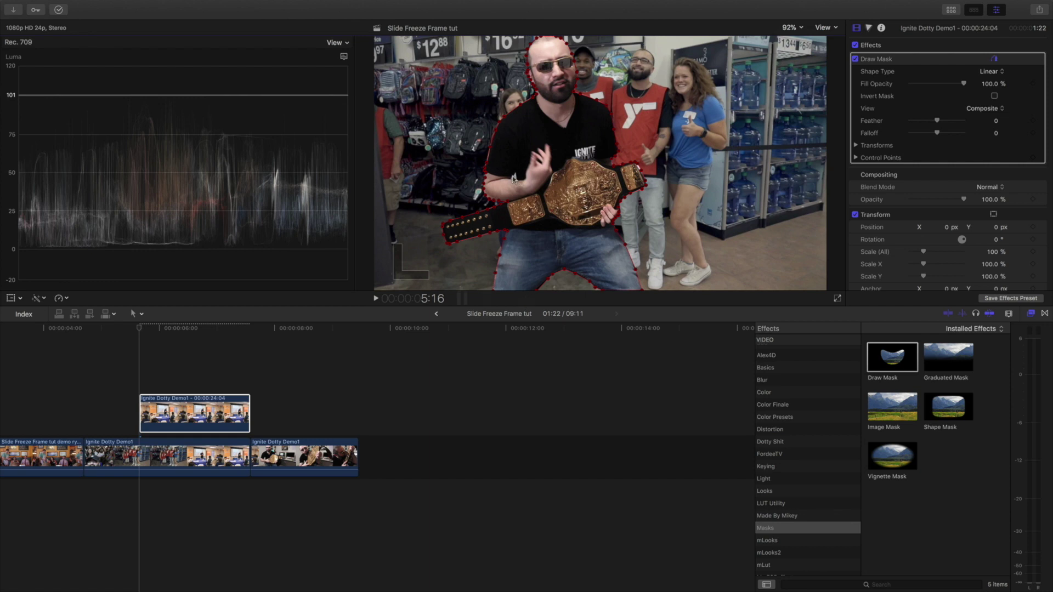
Play back the masked overlay and reselect the connected freeze-frame clip
key("space")
left_click(149, 521)
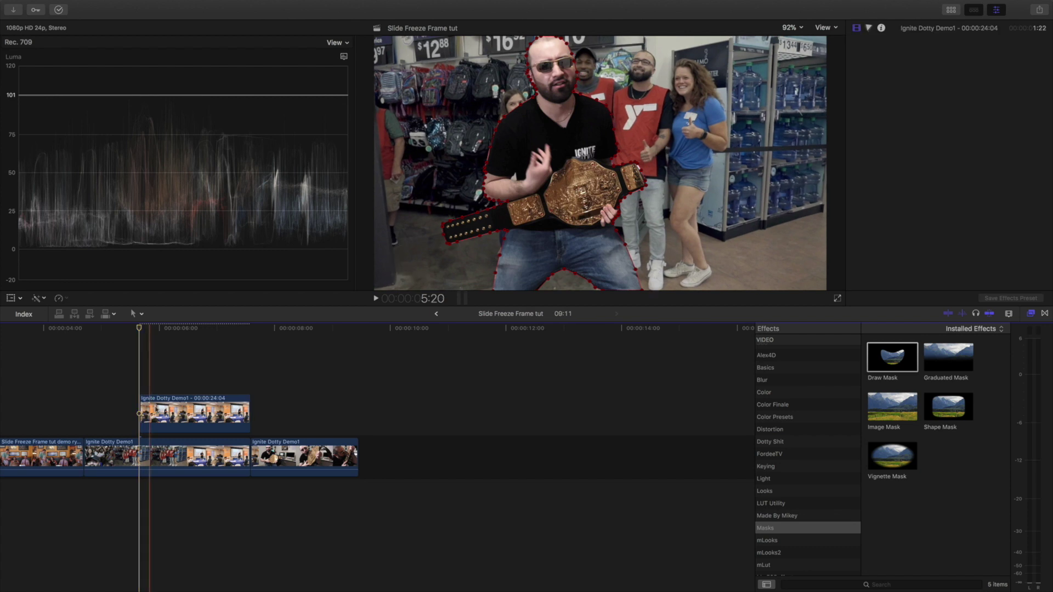
left_click(155, 408)
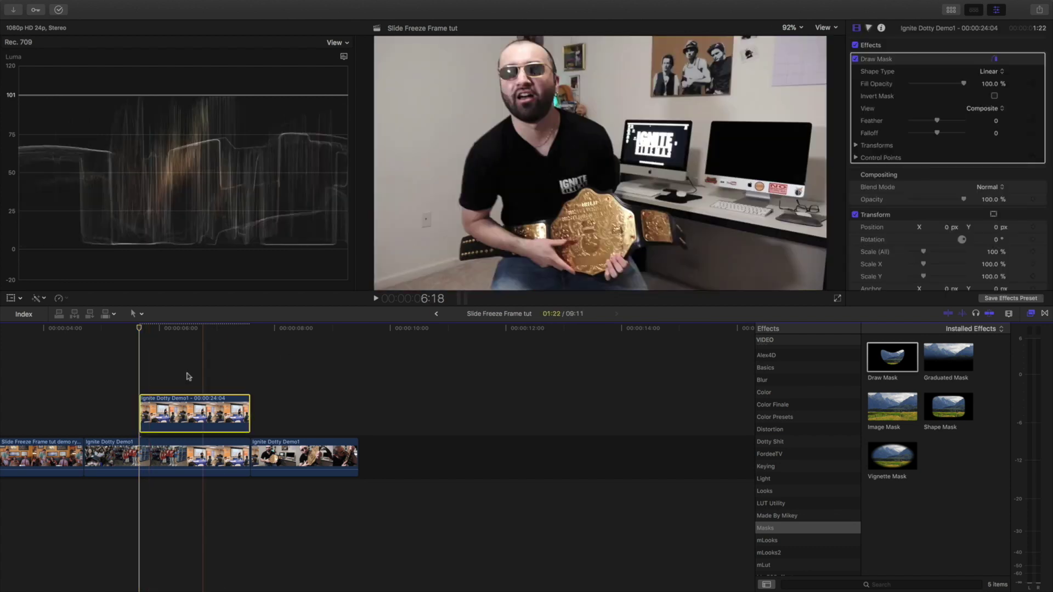
left_click(143, 388)
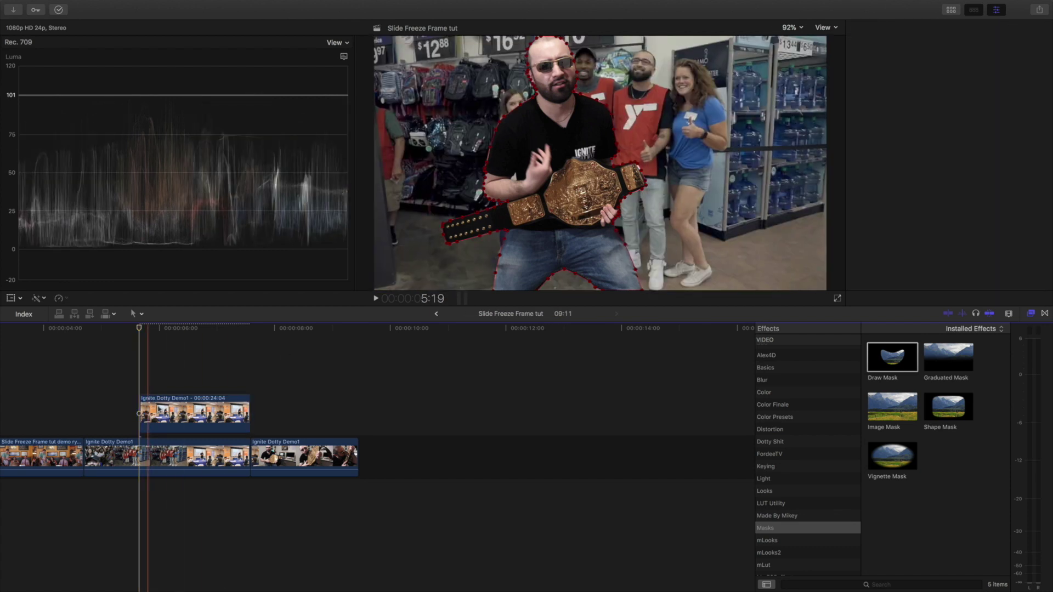
left_click(157, 412)
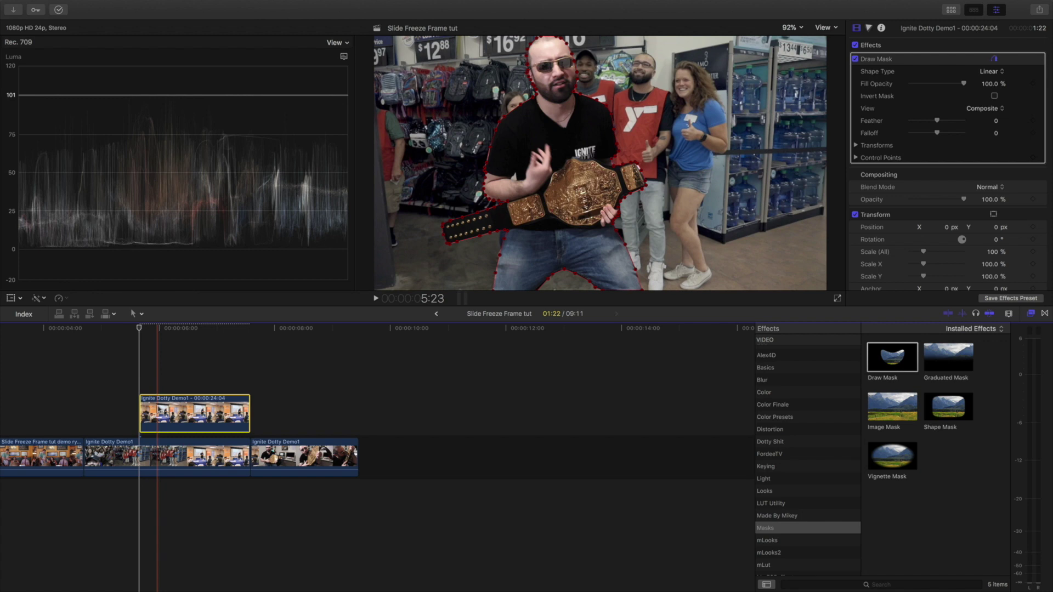
Nest the masked connected clip into compound clip 'Slide Freeze Frame tut Clip 1'
right_click(158, 406)
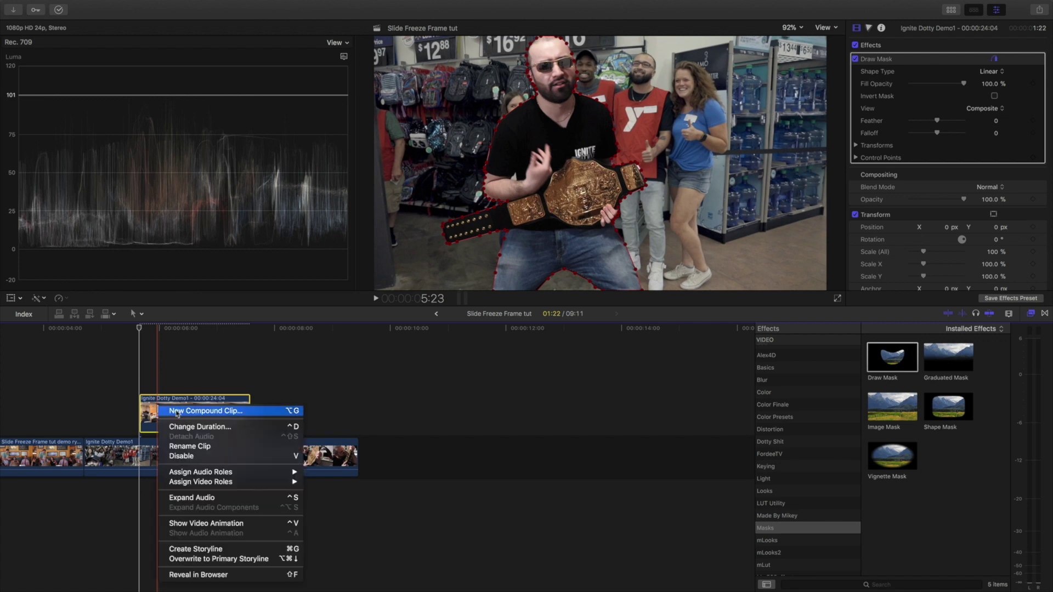
left_click(177, 413)
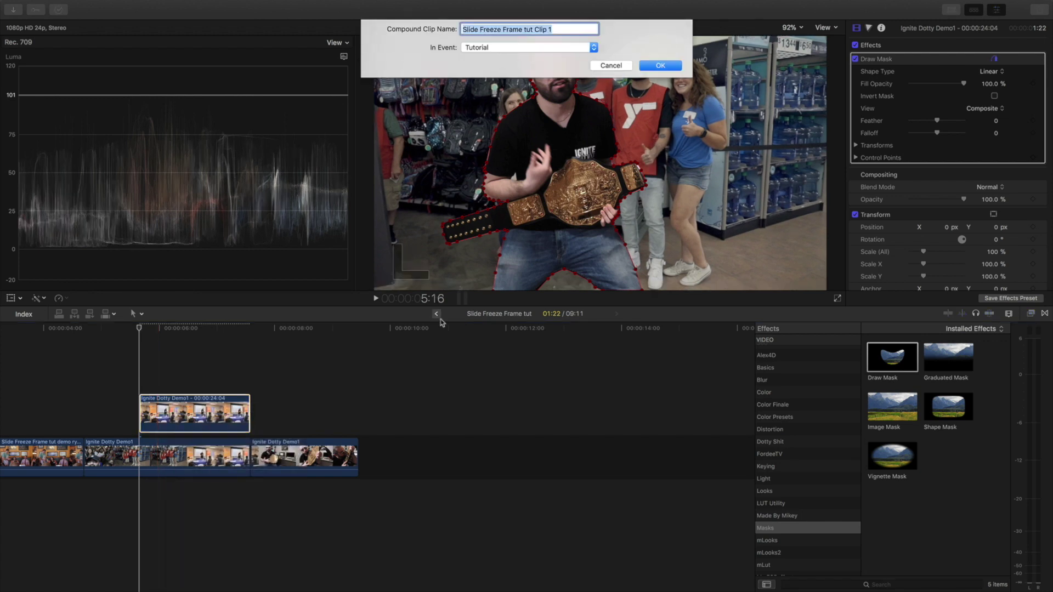
left_click(668, 66)
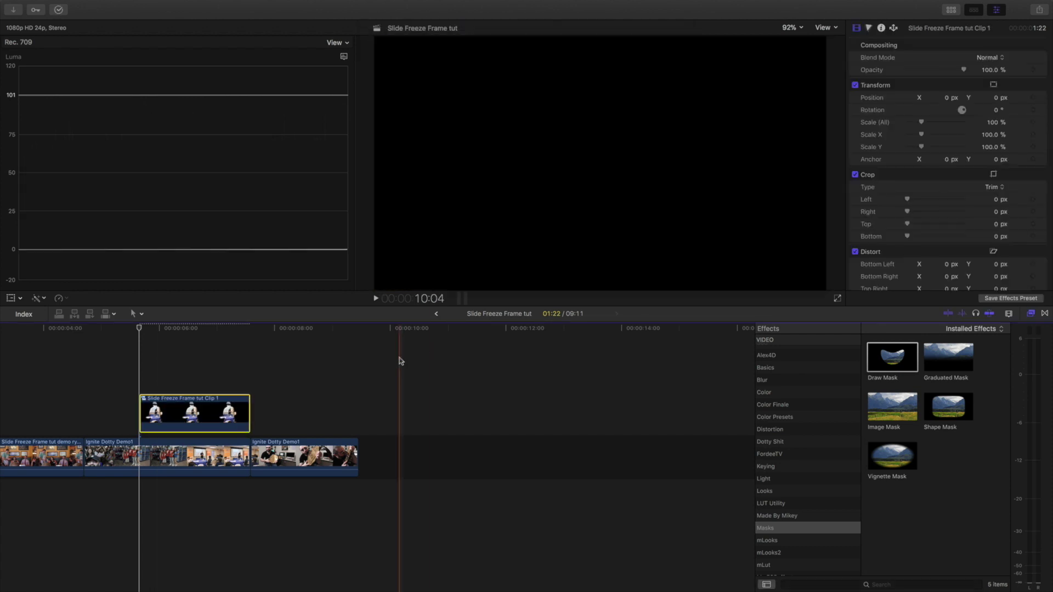
left_click(163, 380)
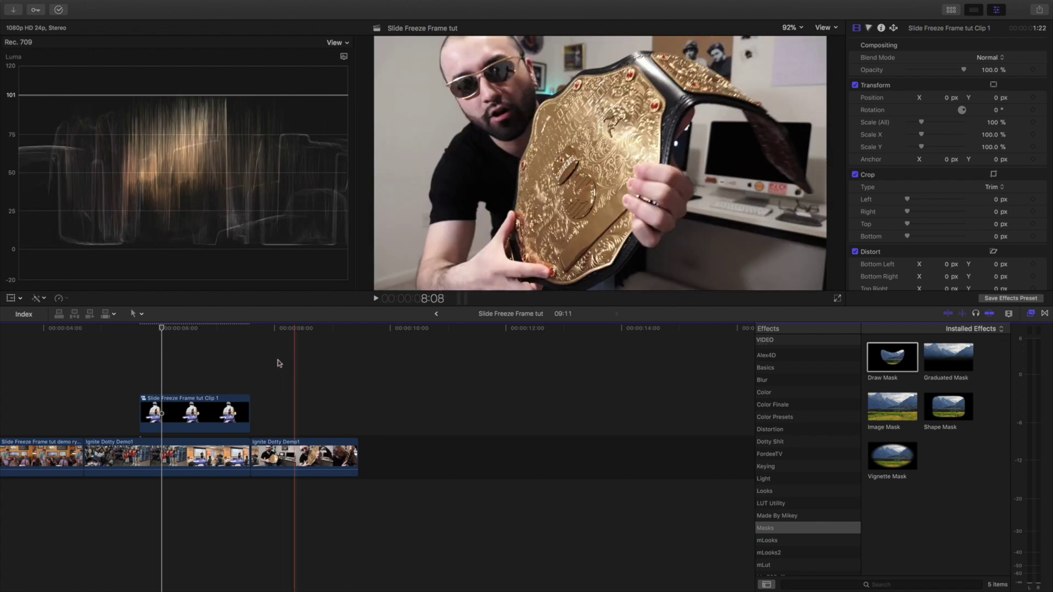
left_click(168, 403)
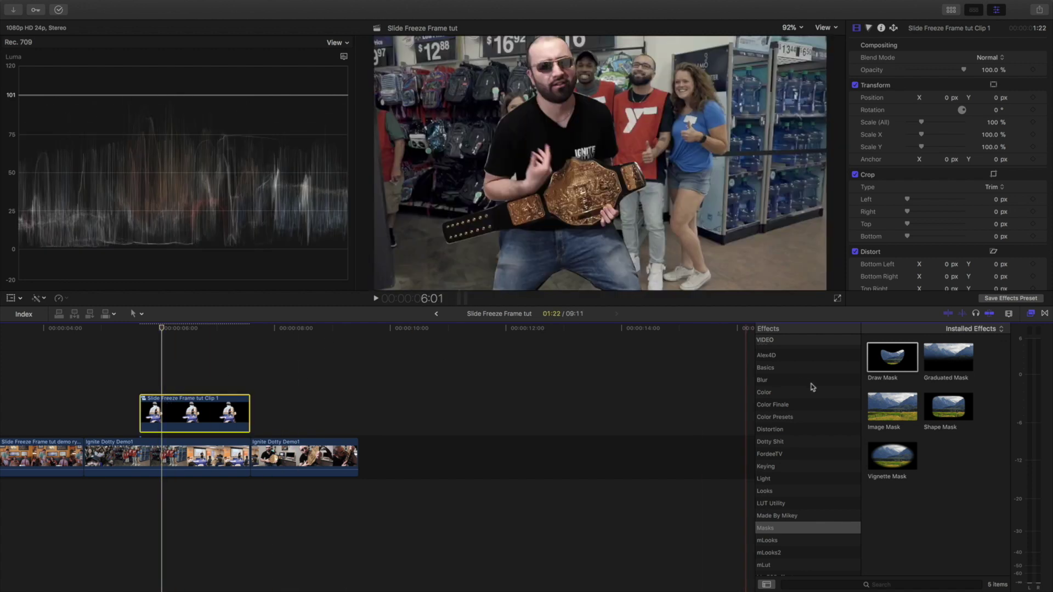
Apply a Draw Mask to the compound clip and close it as a three-point triangle
mouse_move(877, 369)
left_mouse_down()
mouse_move(407, 289)
mouse_move(171, 405)
left_mouse_up()
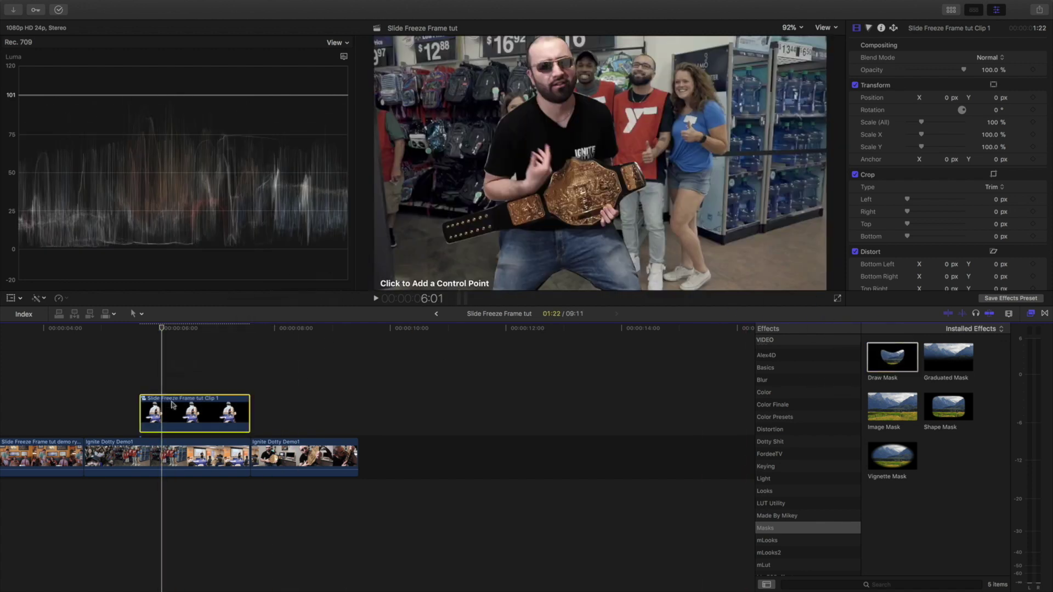
left_click(789, 27)
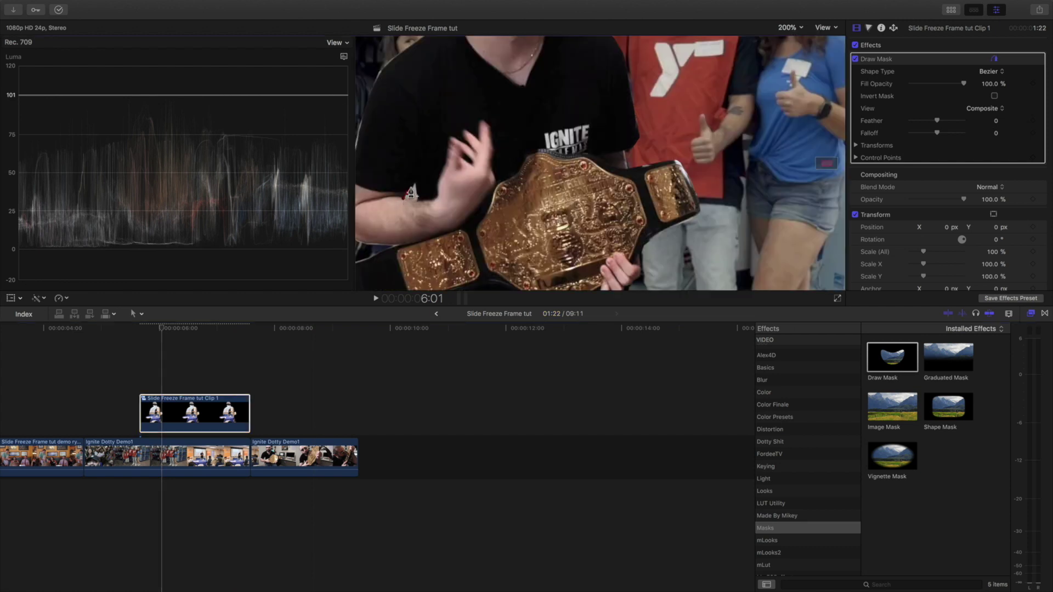
left_click(415, 183)
left_click(416, 203)
left_click(404, 196)
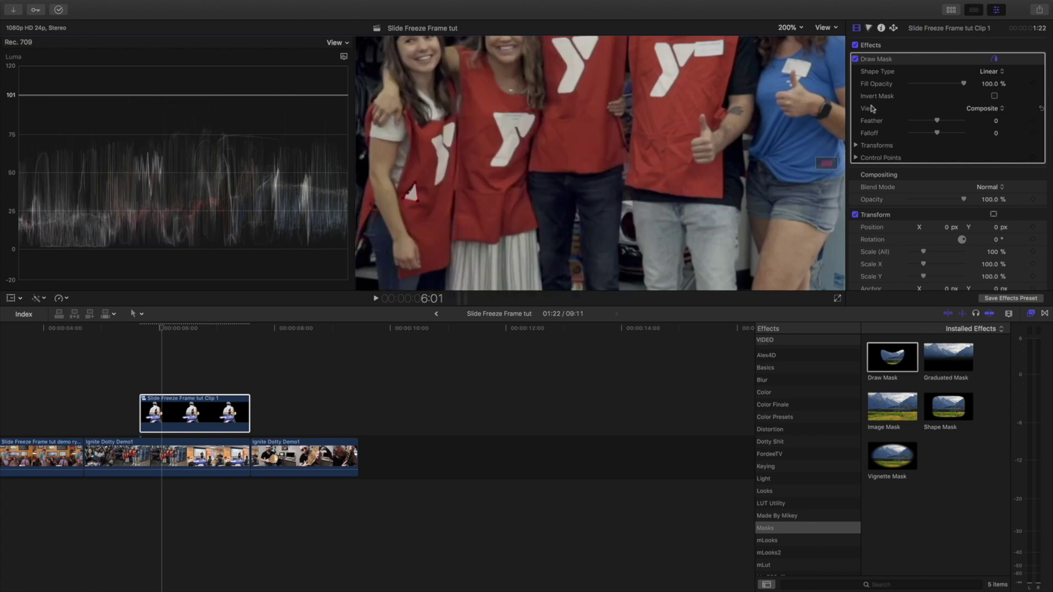
left_click(789, 29)
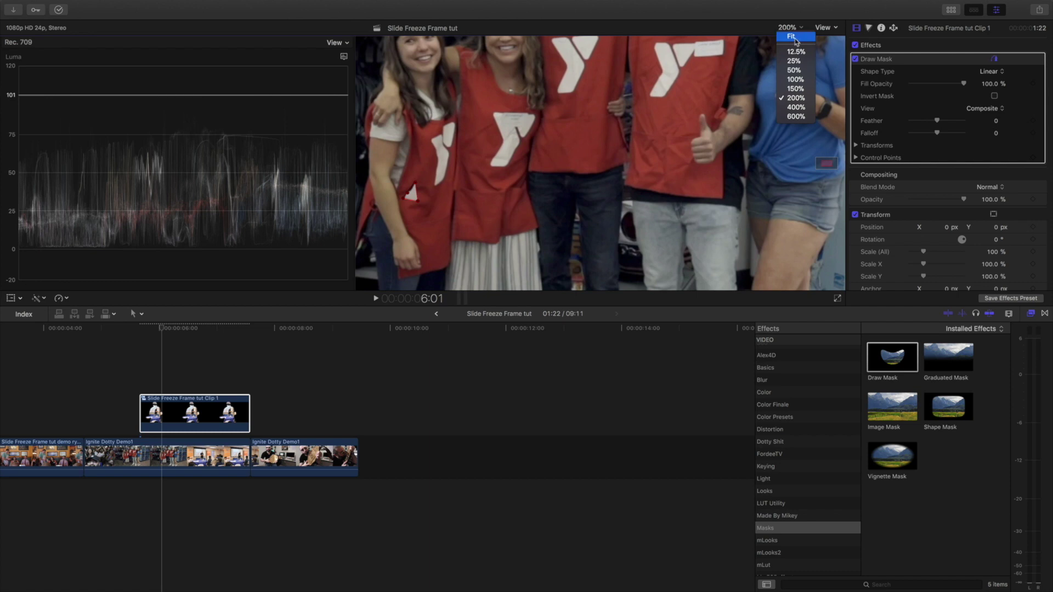
left_click(790, 37)
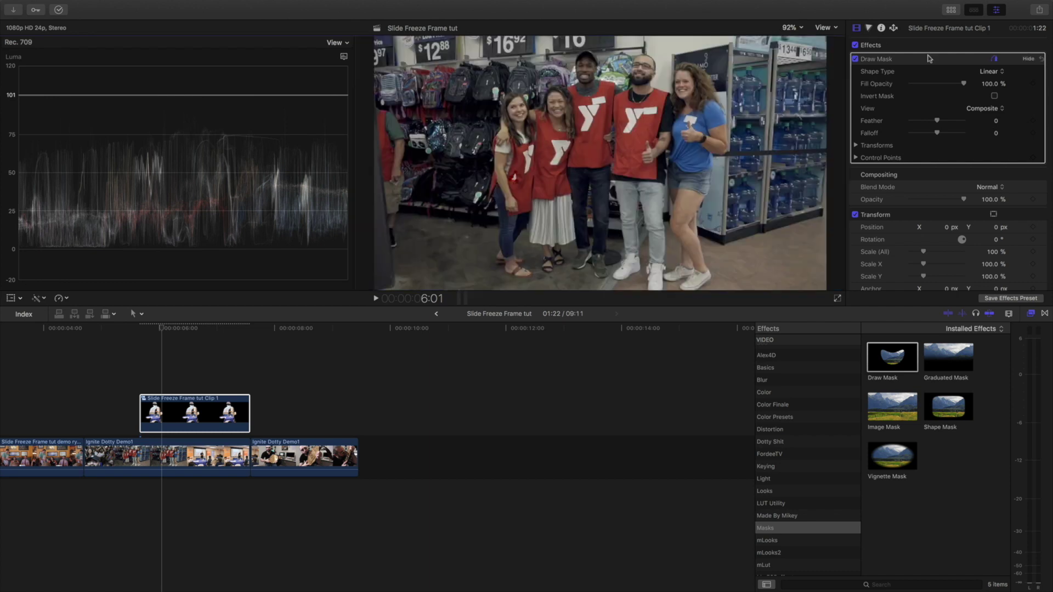
Turn on Invert Mask and check the result at 150% before fitting the frame
left_click(994, 96)
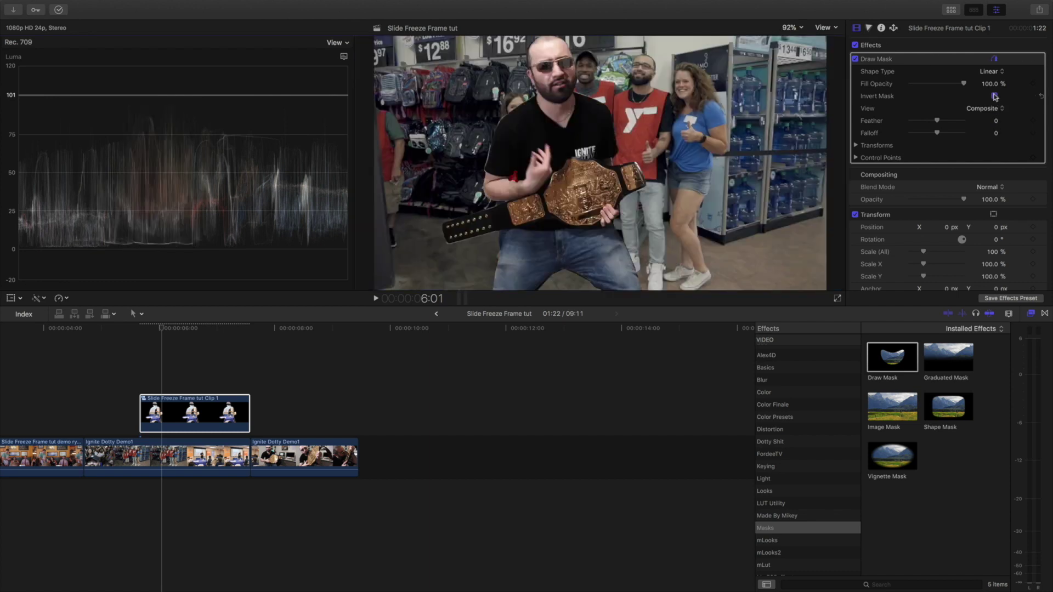
left_click(794, 28)
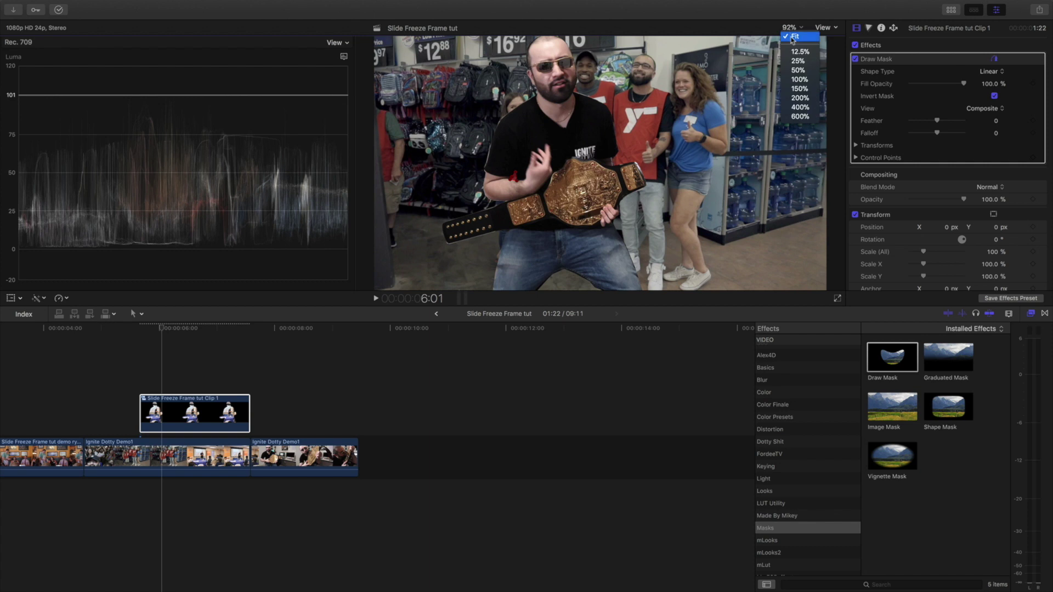
left_click(799, 92)
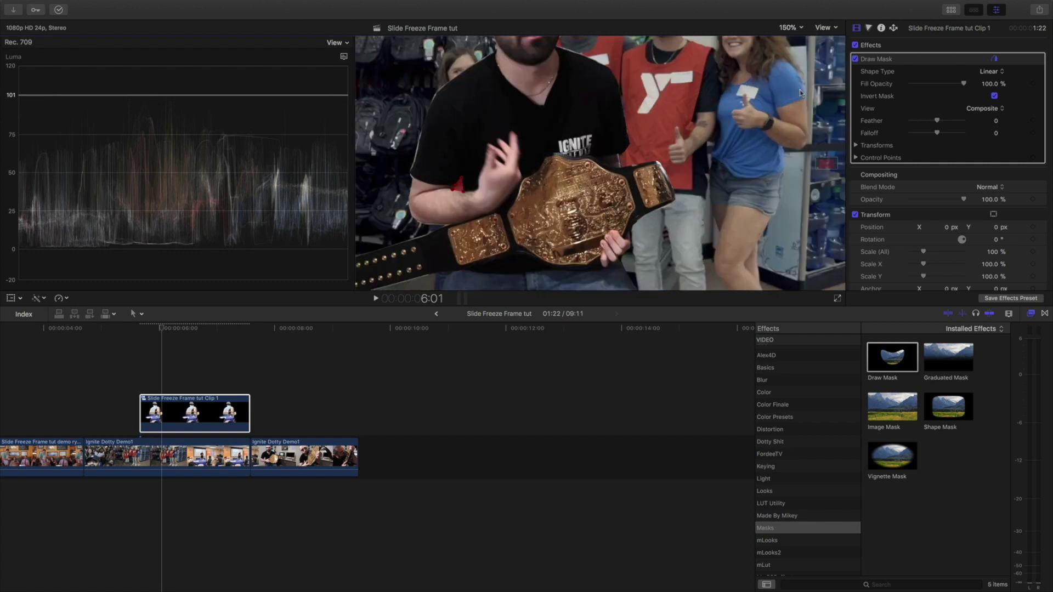
left_click(795, 29)
left_click(793, 37)
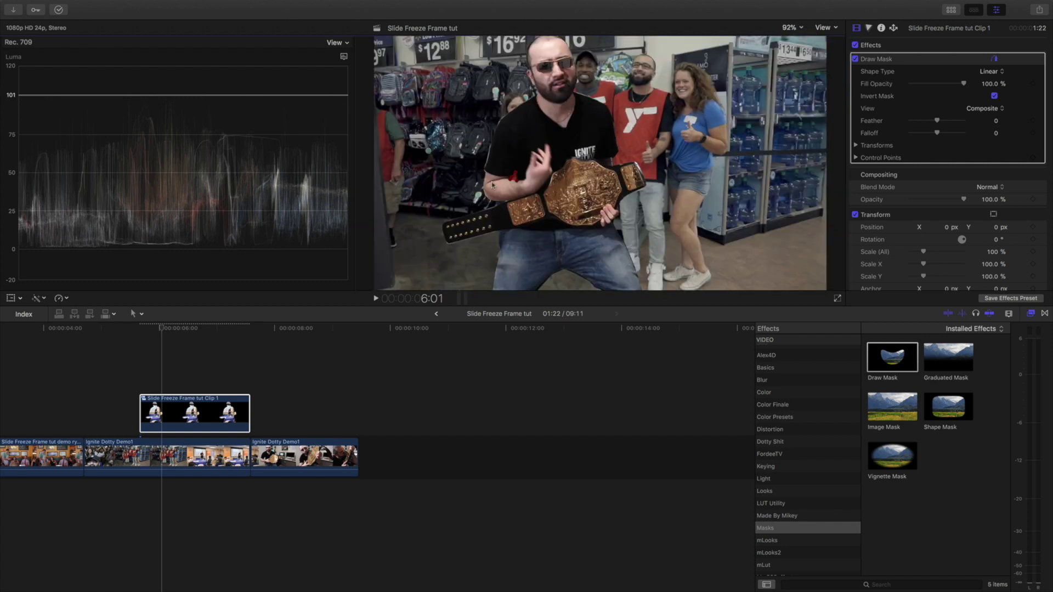
Keyframe the overlay's Position Y and push it out of frame to 1090 px
left_click(144, 386)
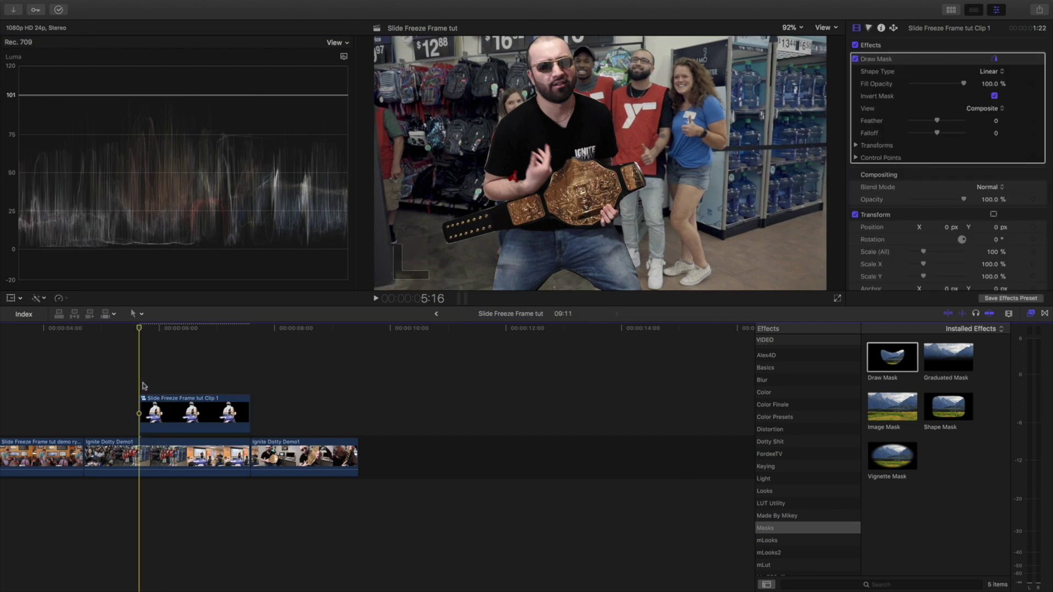
left_click(159, 405)
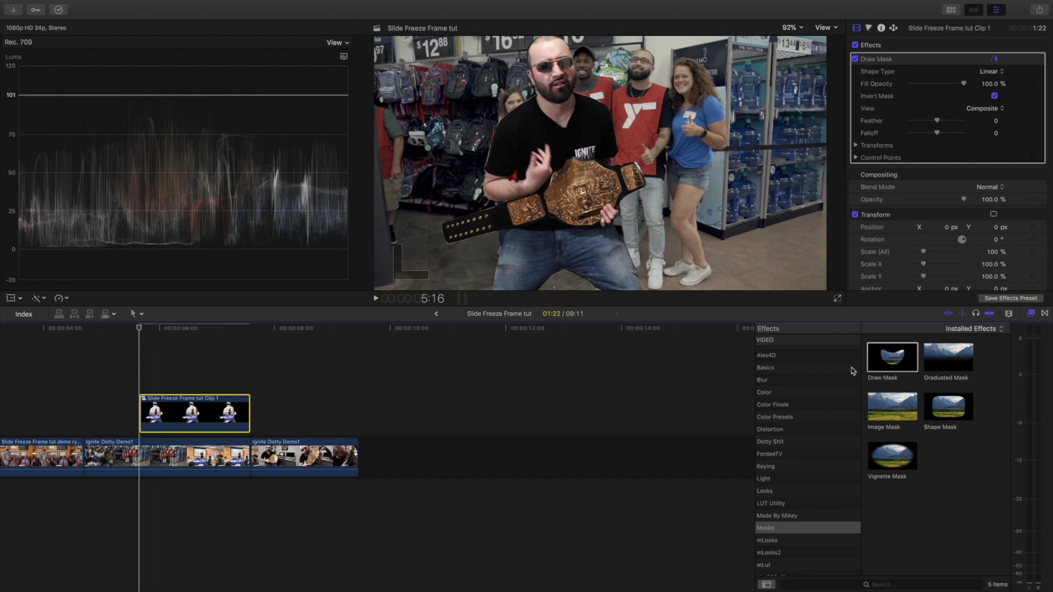
left_click(11, 300)
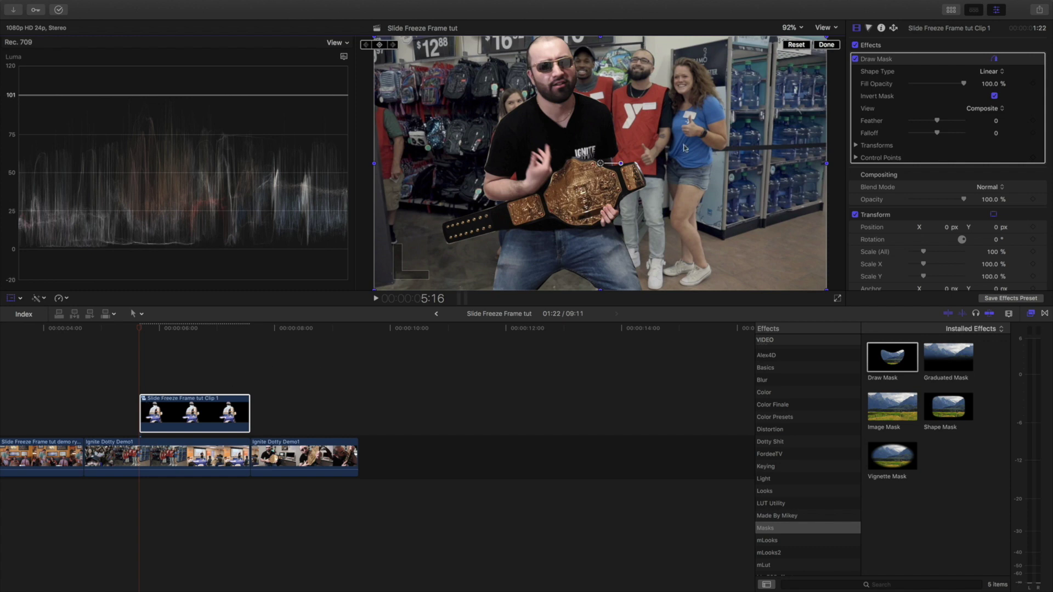
scroll(960, 211, "down", 2)
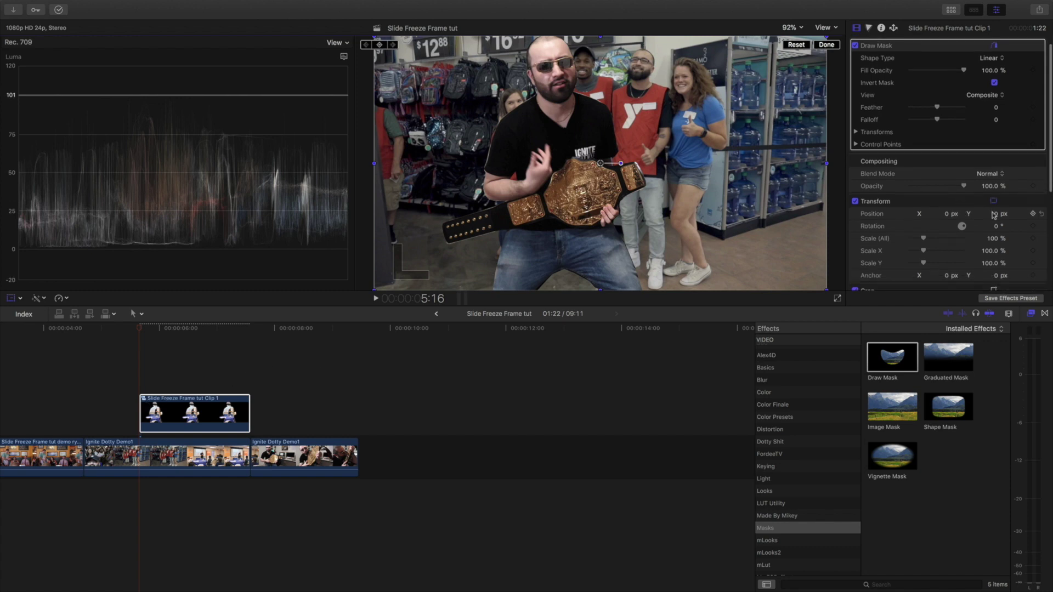
left_click_drag(995, 217, 996, 216)
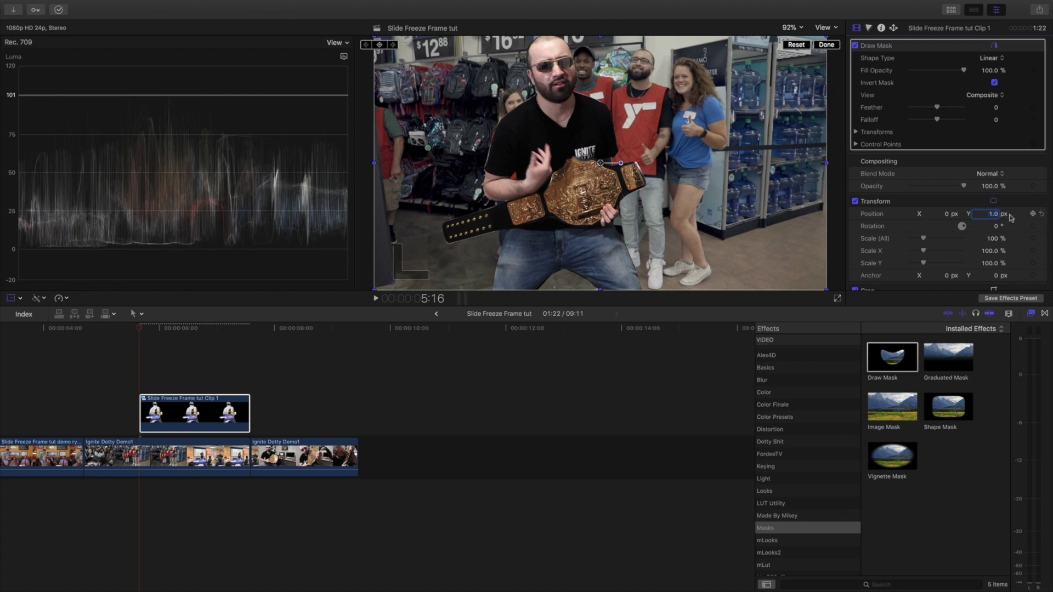
type("0")
key("Return")
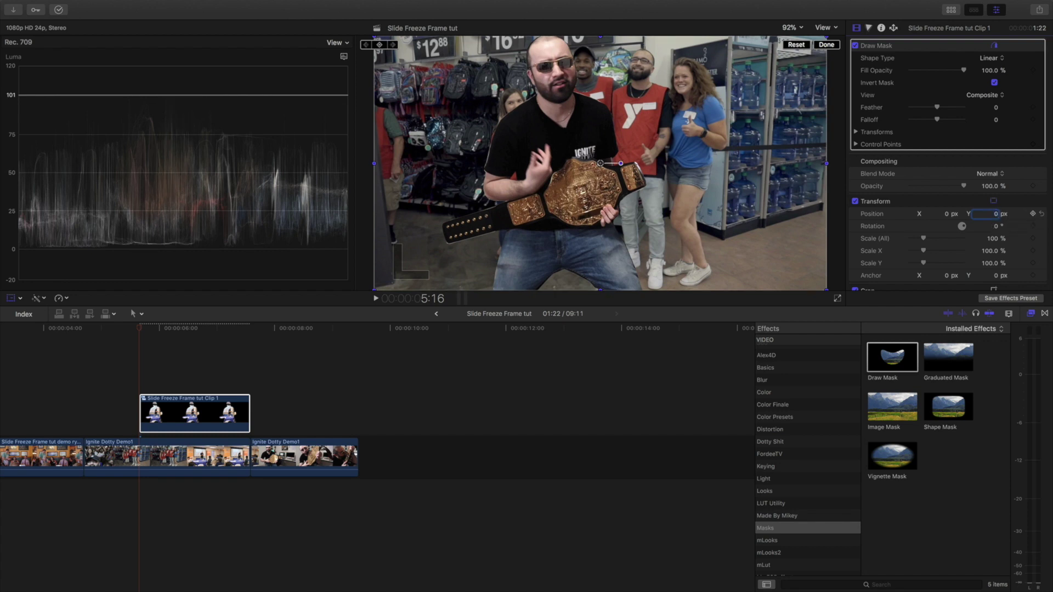
left_click(1033, 214)
left_click_drag(996, 214, 995, 1)
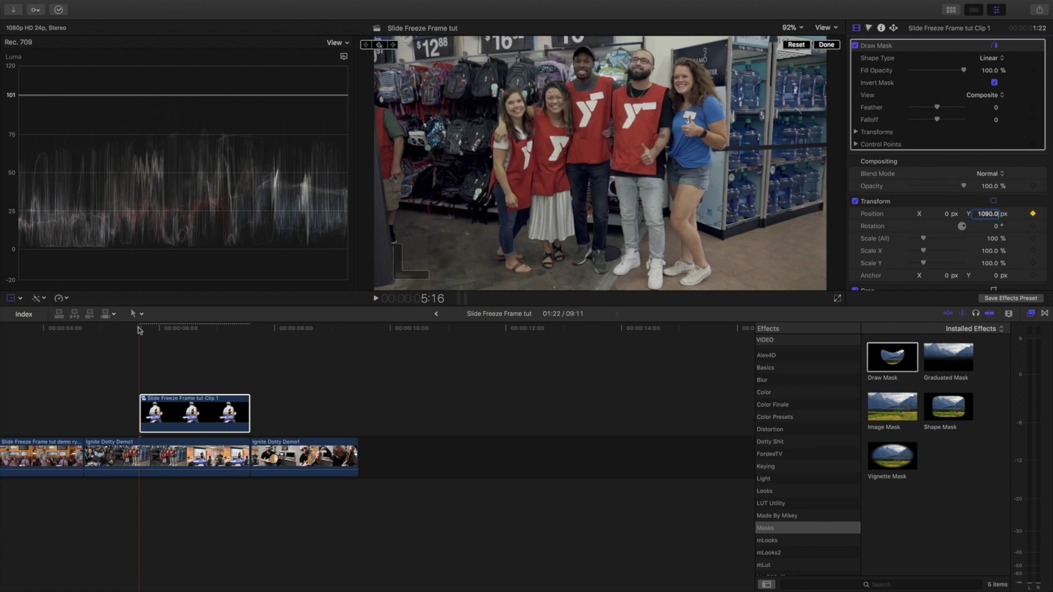
At 7:14, set Position Y back to 0 px and preview the slide-in
left_click_drag(140, 329, 250, 330)
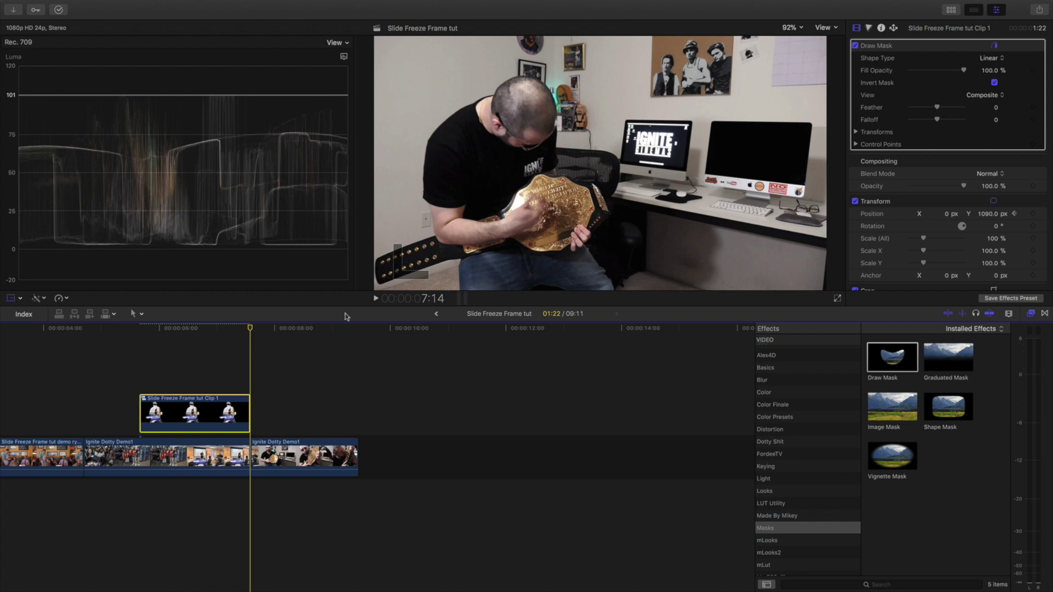
left_click(996, 215)
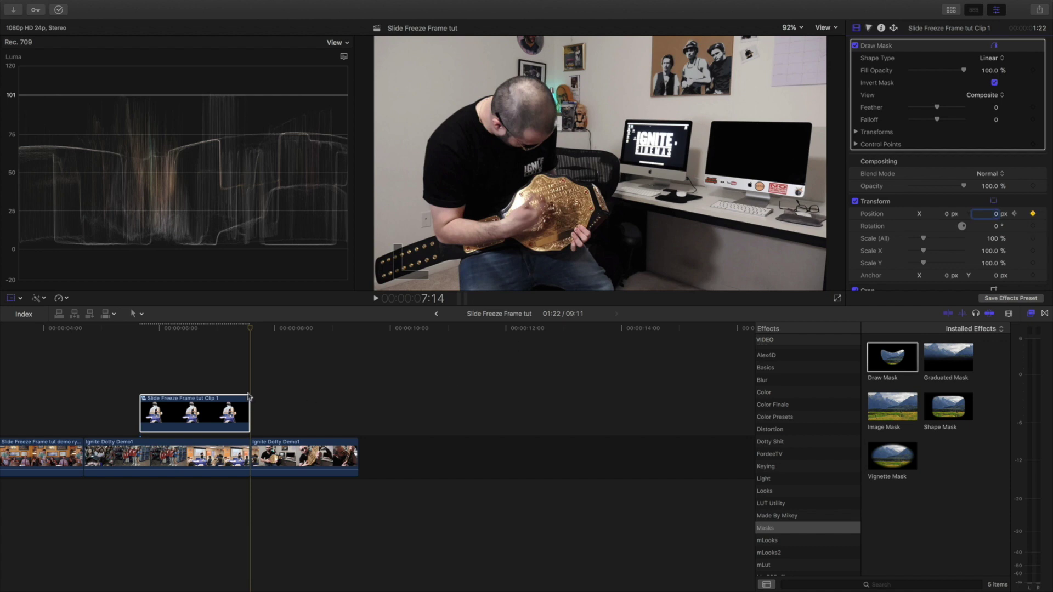
type("0")
left_click(140, 377)
key("space")
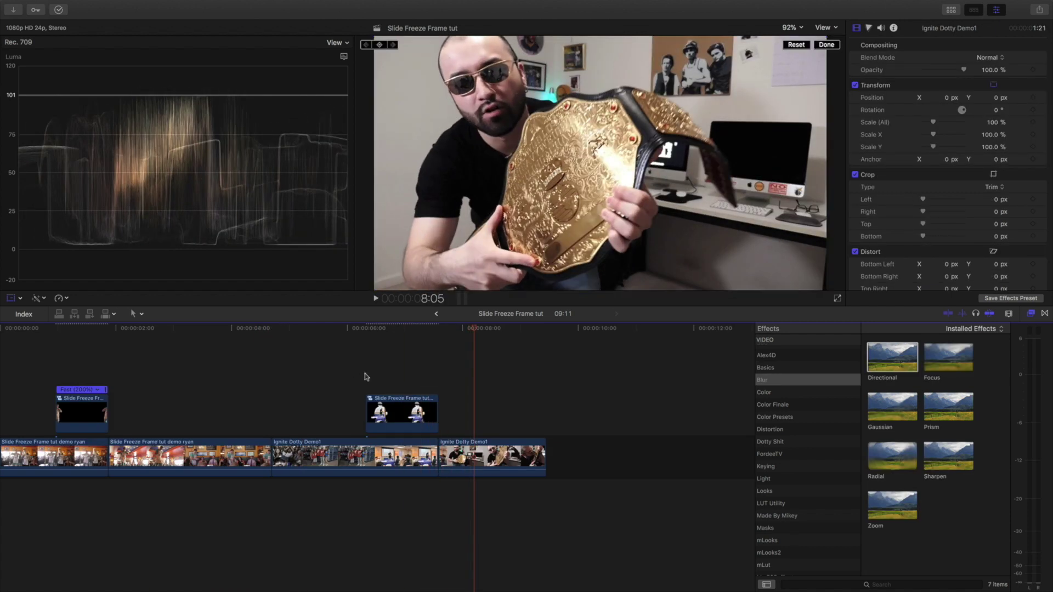
Nest the slide-in overlay into a new compound clip with the default name
left_click(375, 404)
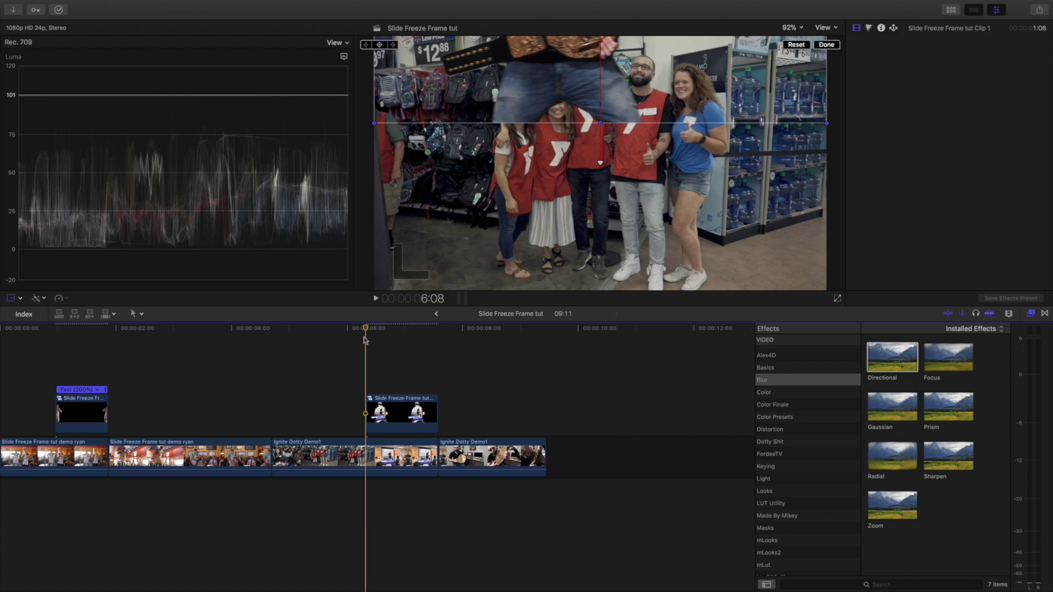
right_click(393, 420)
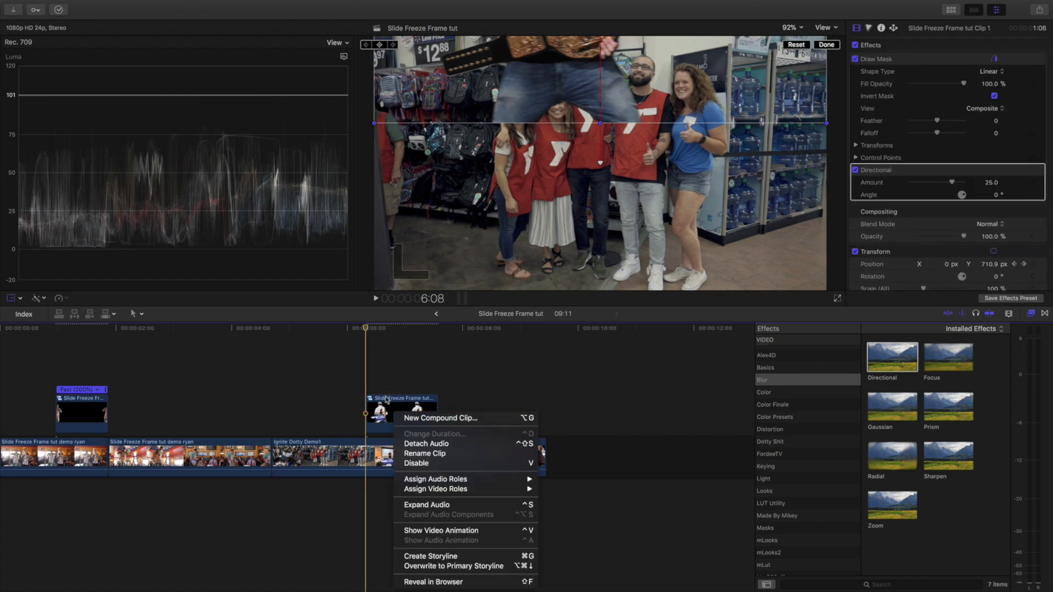
left_click(415, 418)
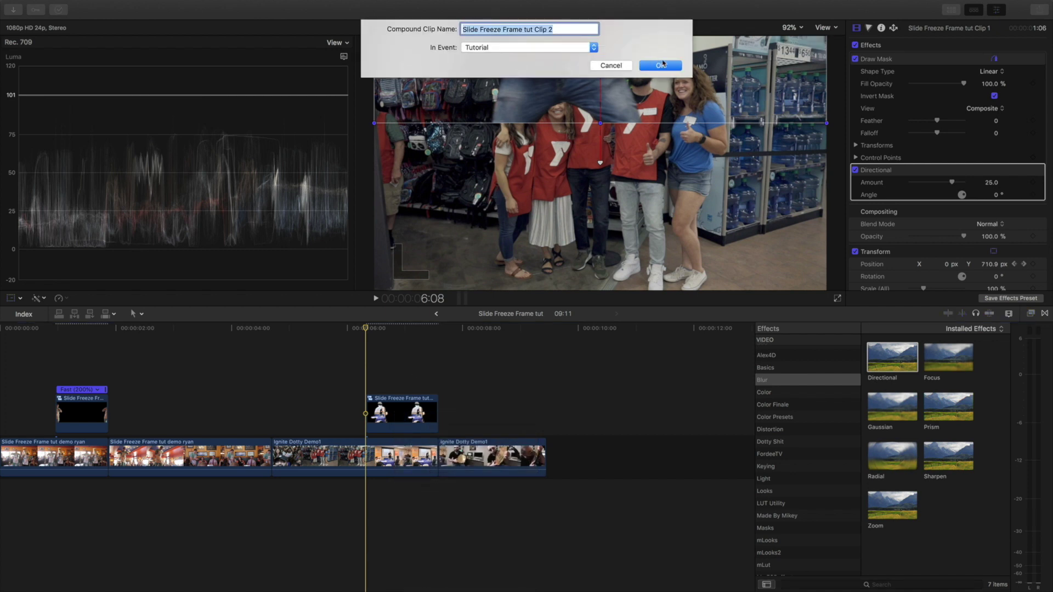
left_click(661, 65)
Speed the new compound clip to 4x, shift it later to the cut, and play it back
left_click(59, 299)
mouse_move(75, 317)
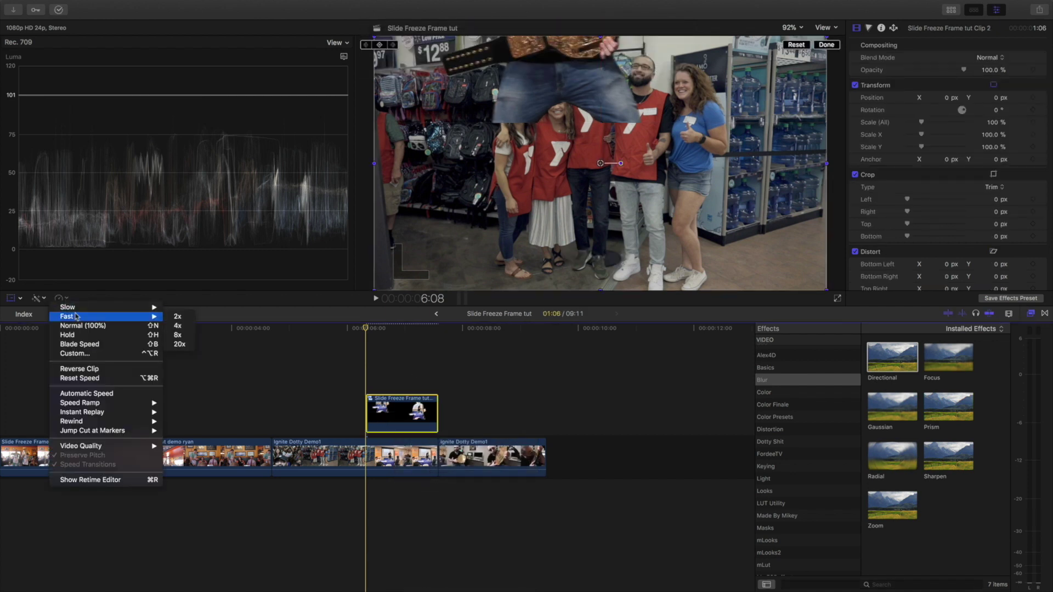
left_click(177, 327)
left_click_drag(373, 410, 429, 410)
key("super+7")
key("space")
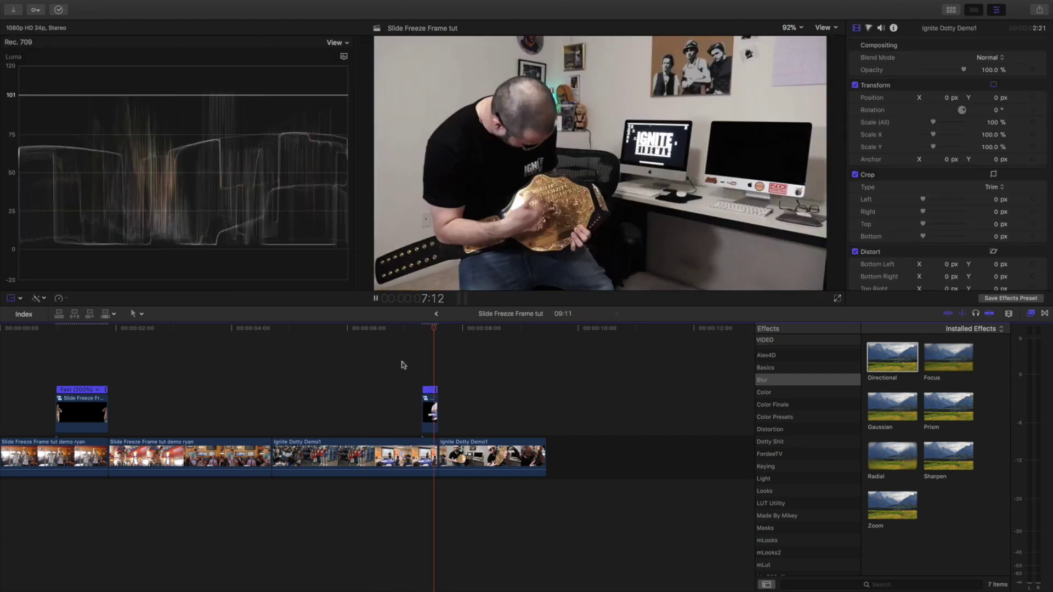
key("space")
key("shift+t")
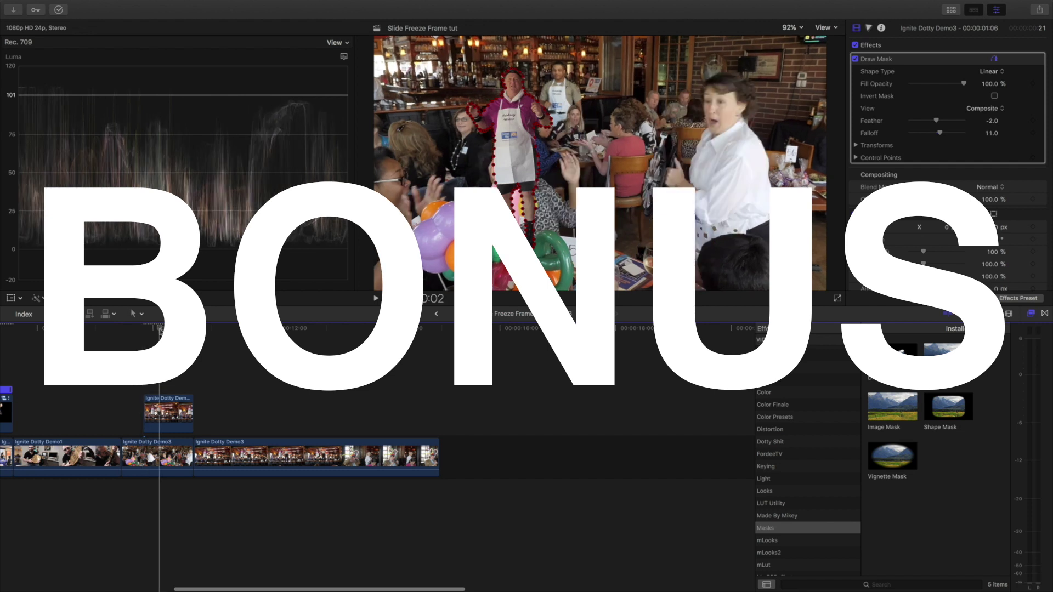
Select Ignite Dotty Demo3 near 10:03 and view the man's head at 150%
left_click_drag(144, 338, 163, 337)
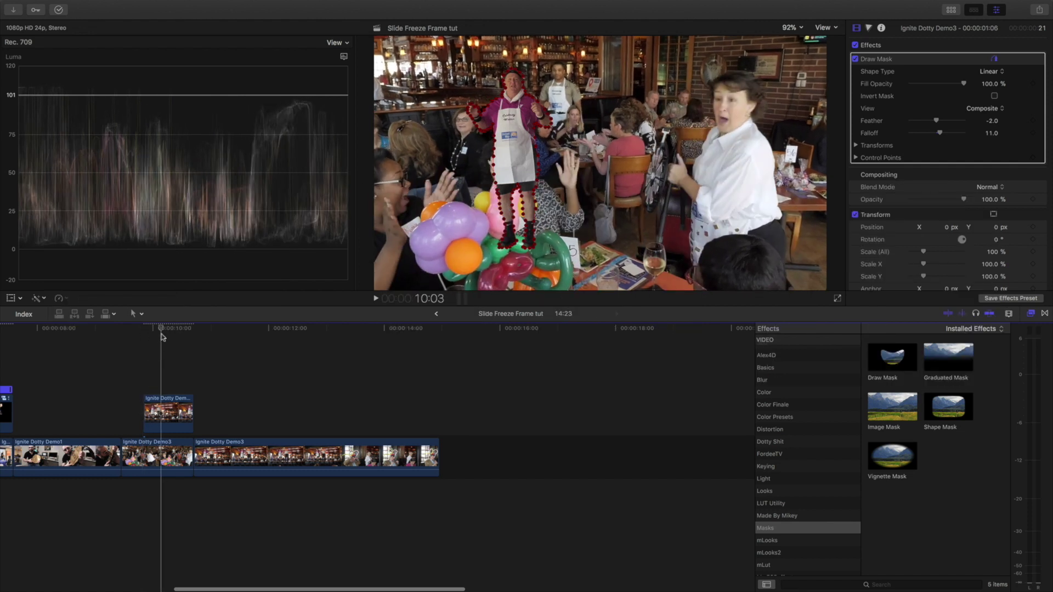
left_click(170, 414)
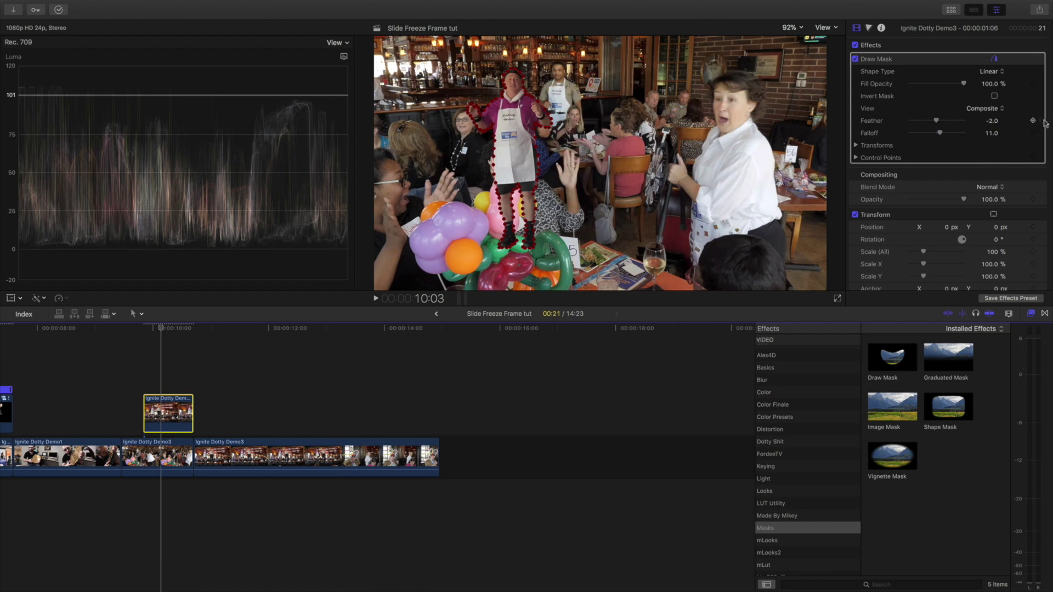
left_click(790, 28)
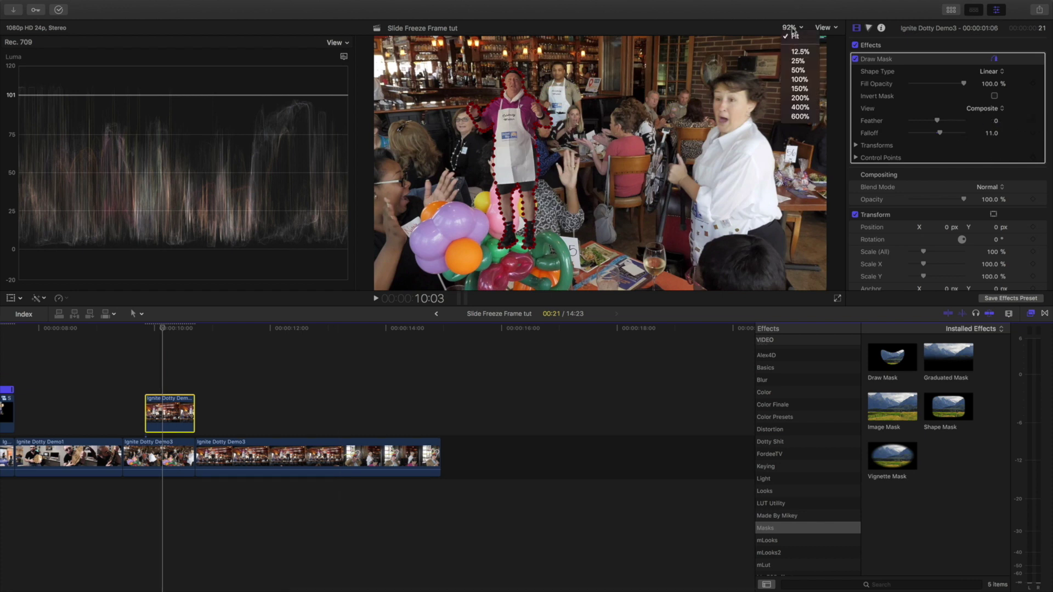
left_click(800, 89)
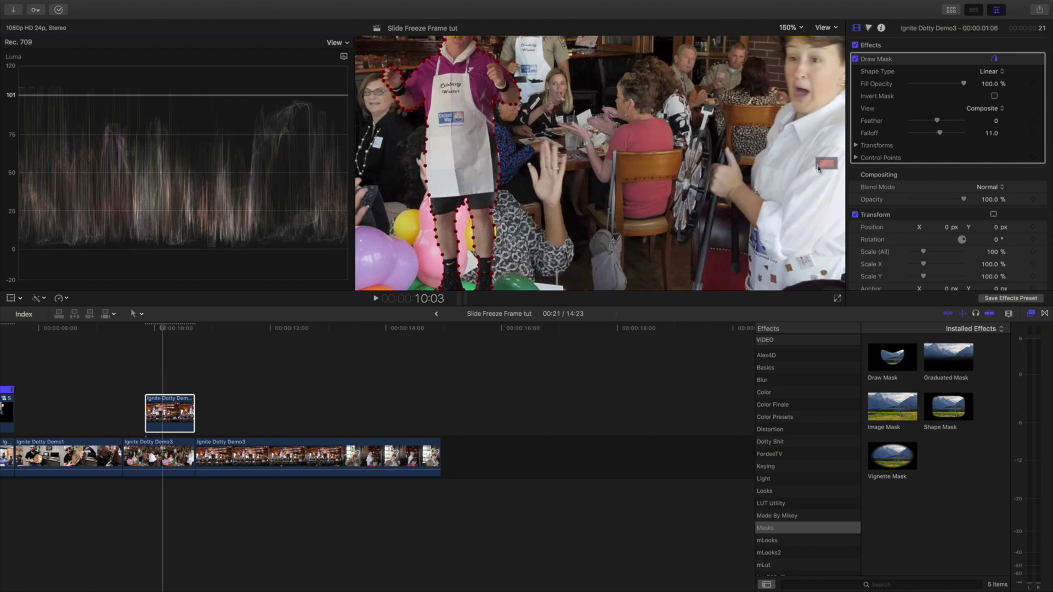
left_click_drag(825, 163, 836, 207)
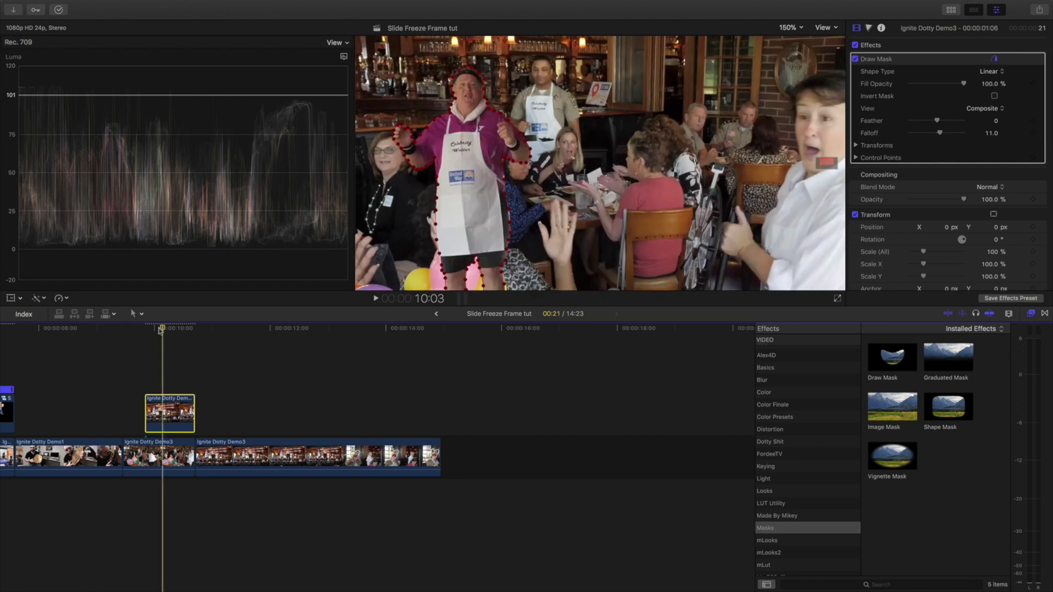
At 10:05, adjust the Draw Mask Feather to -3.0
left_click(167, 329)
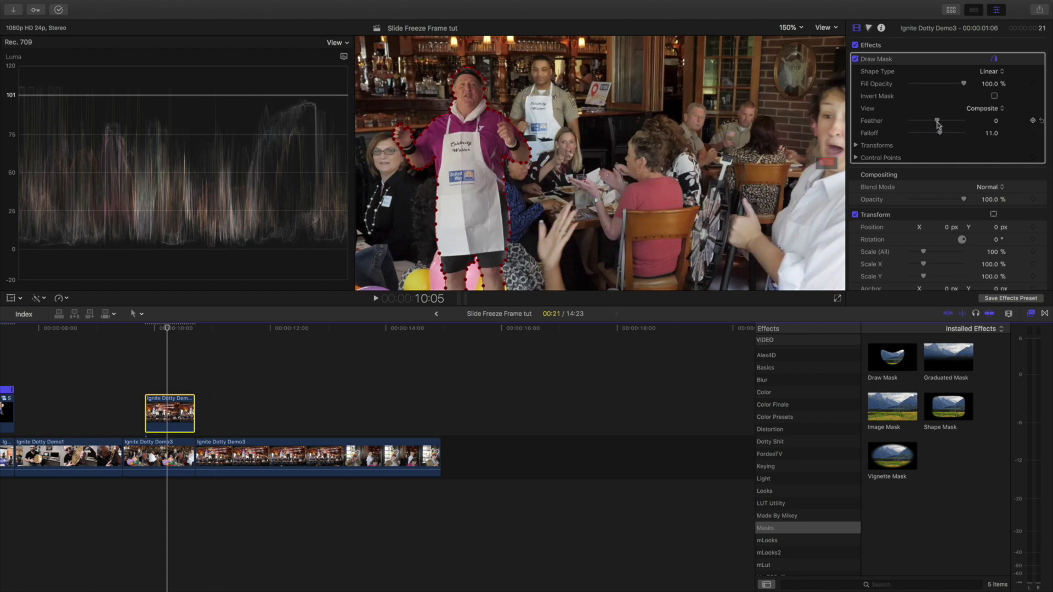
left_click_drag(937, 122, 942, 122)
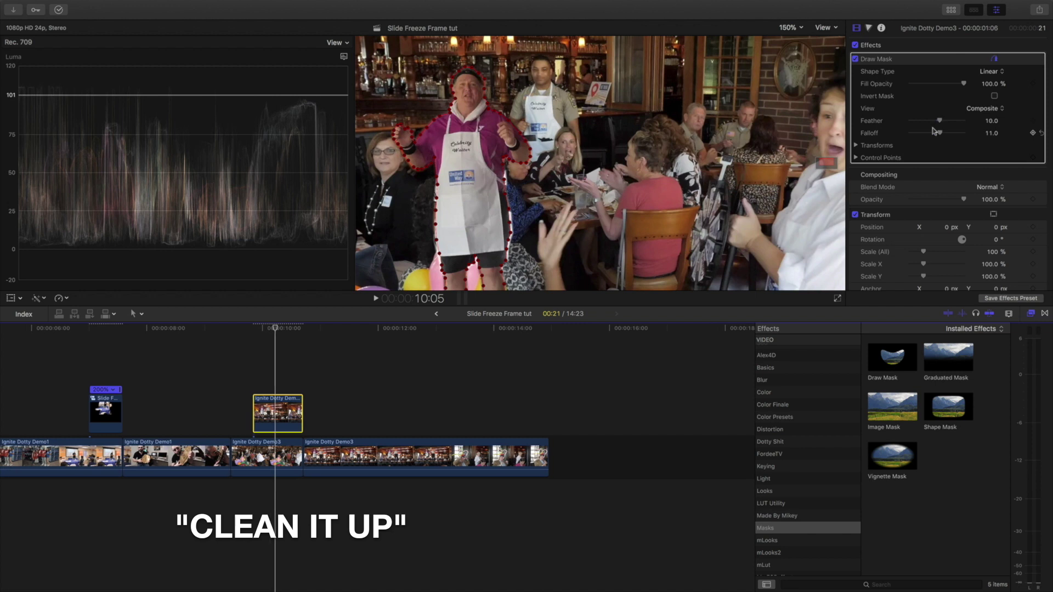
left_click_drag(938, 123, 933, 129)
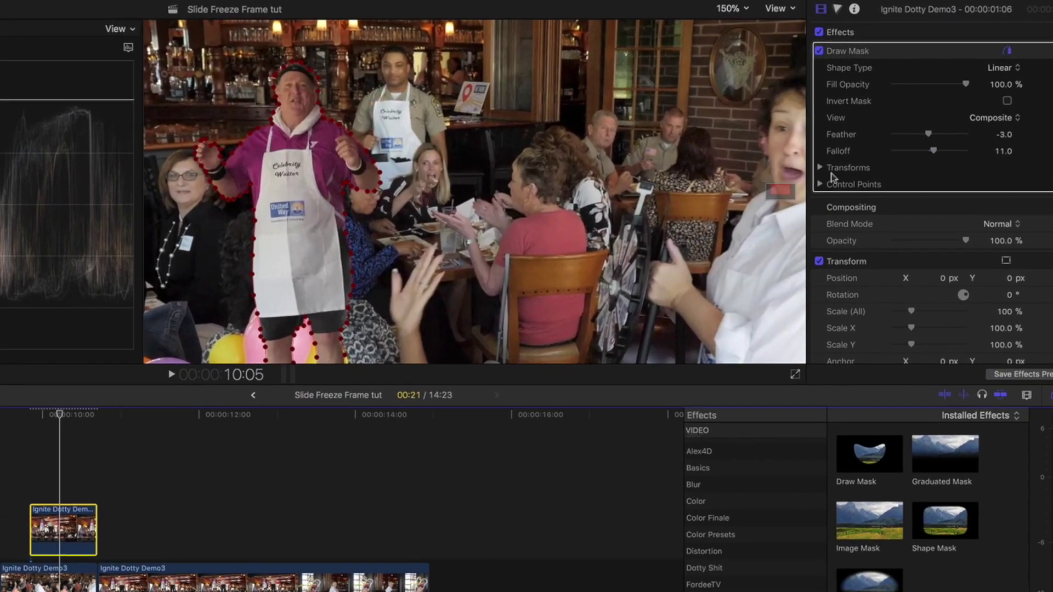